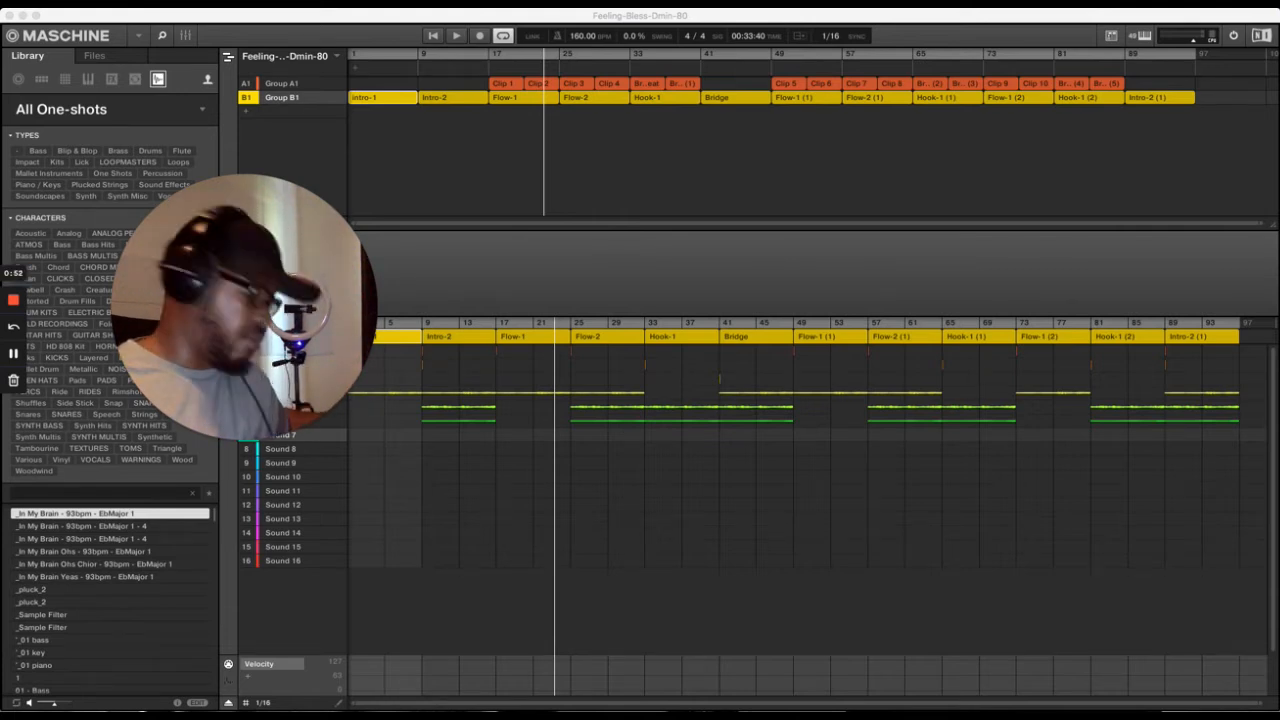
{"action": "key", "text": "space"}
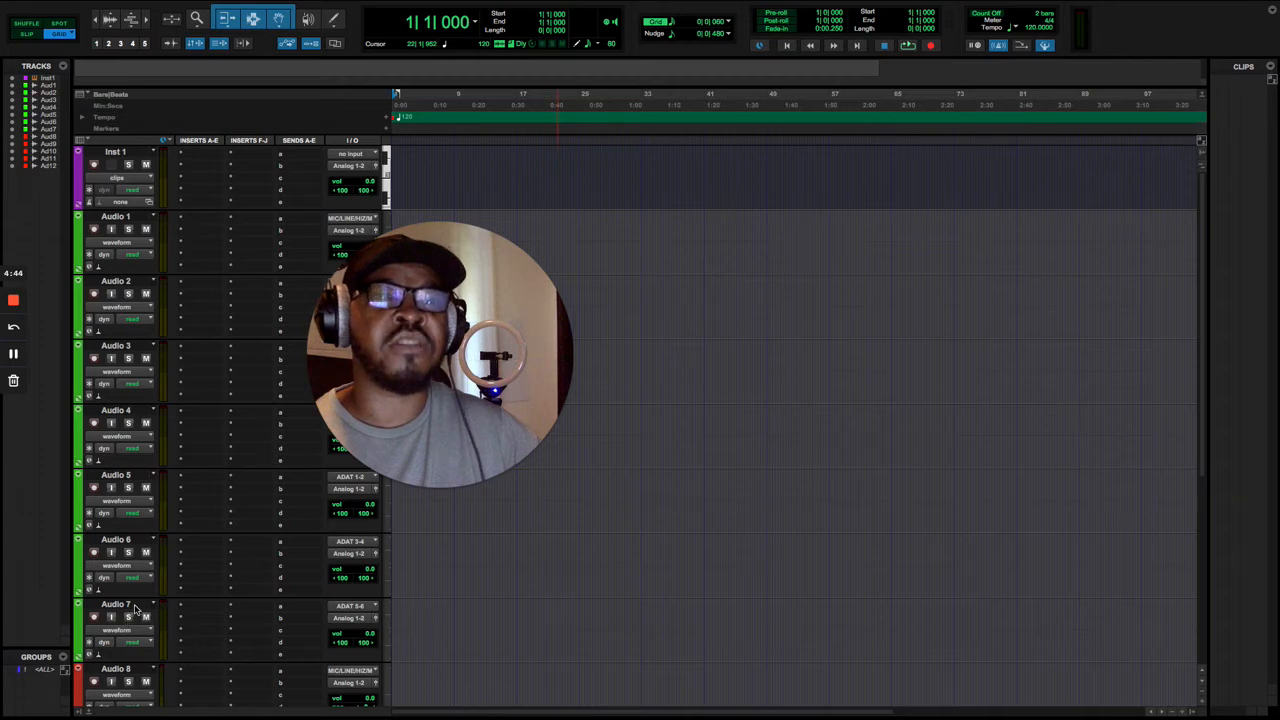
{"action": "scroll", "coordinate": [150, 605], "scroll_direction": "down", "scroll_amount": 5}
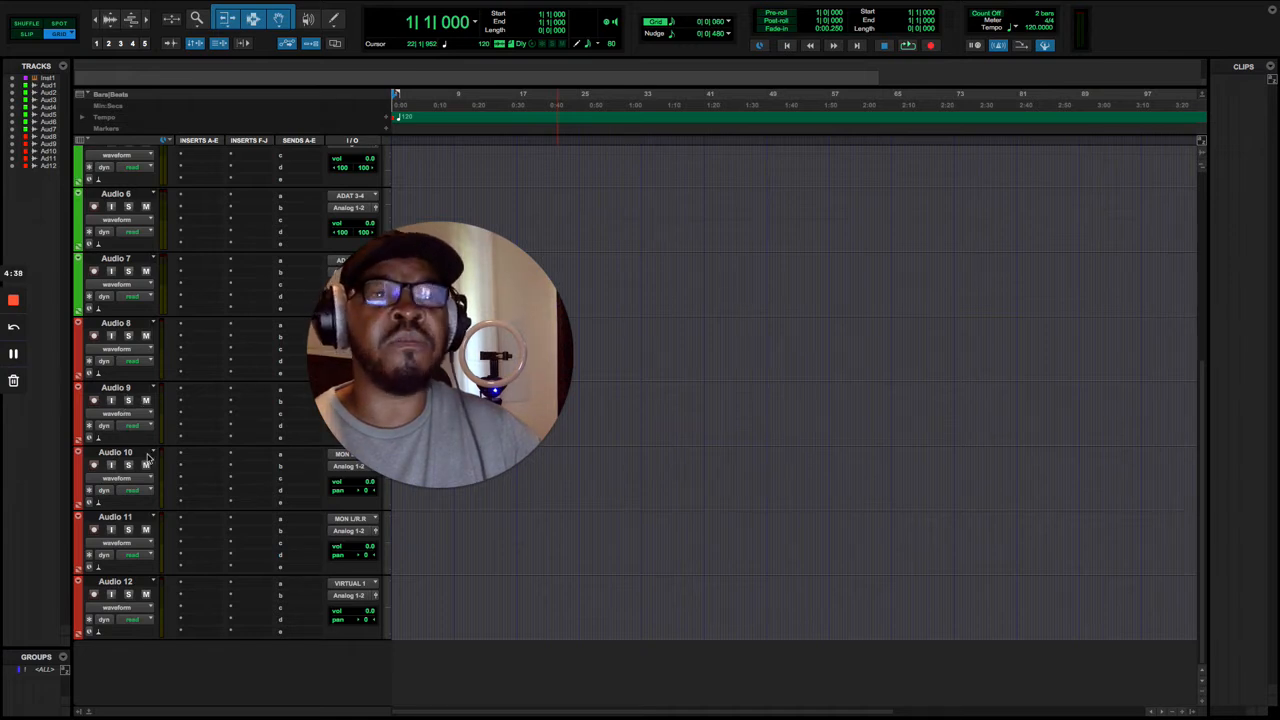
{"action": "scroll", "coordinate": [168, 472], "scroll_direction": "up", "scroll_amount": 1}
{"action": "scroll", "coordinate": [168, 472], "scroll_direction": "up", "scroll_amount": 3}
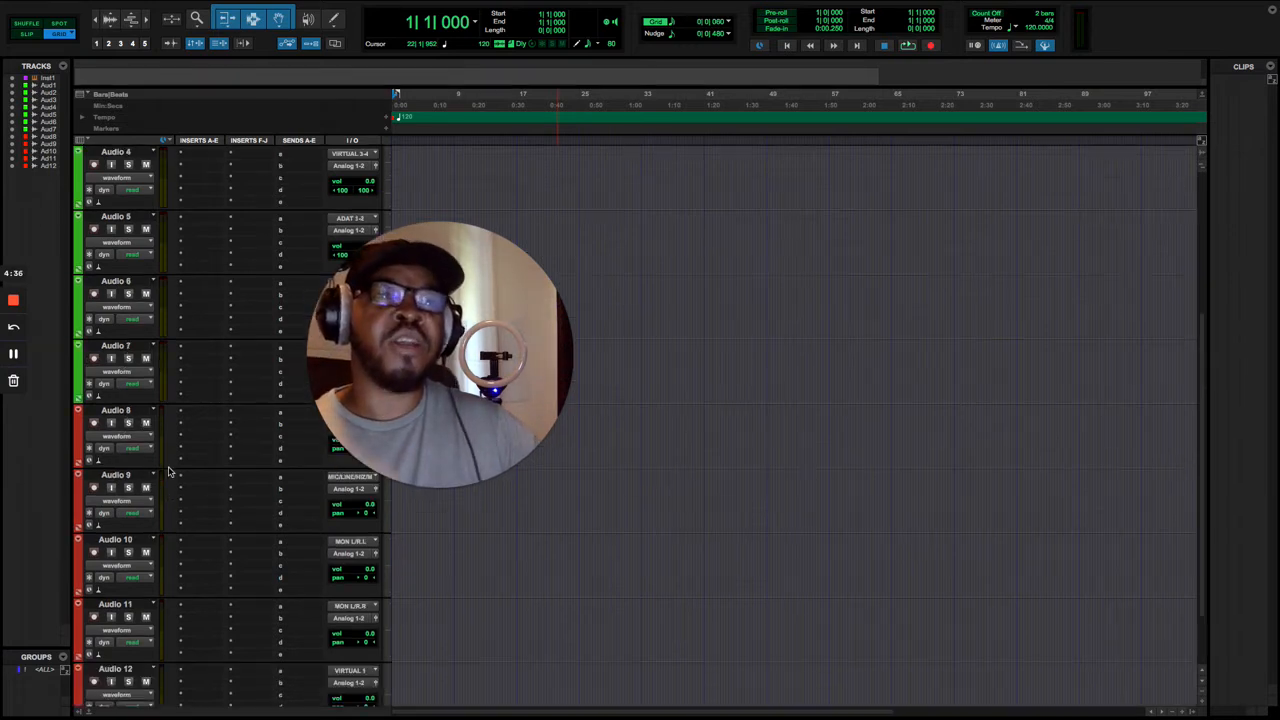
{"action": "scroll", "coordinate": [168, 472], "scroll_direction": "up", "scroll_amount": 10}
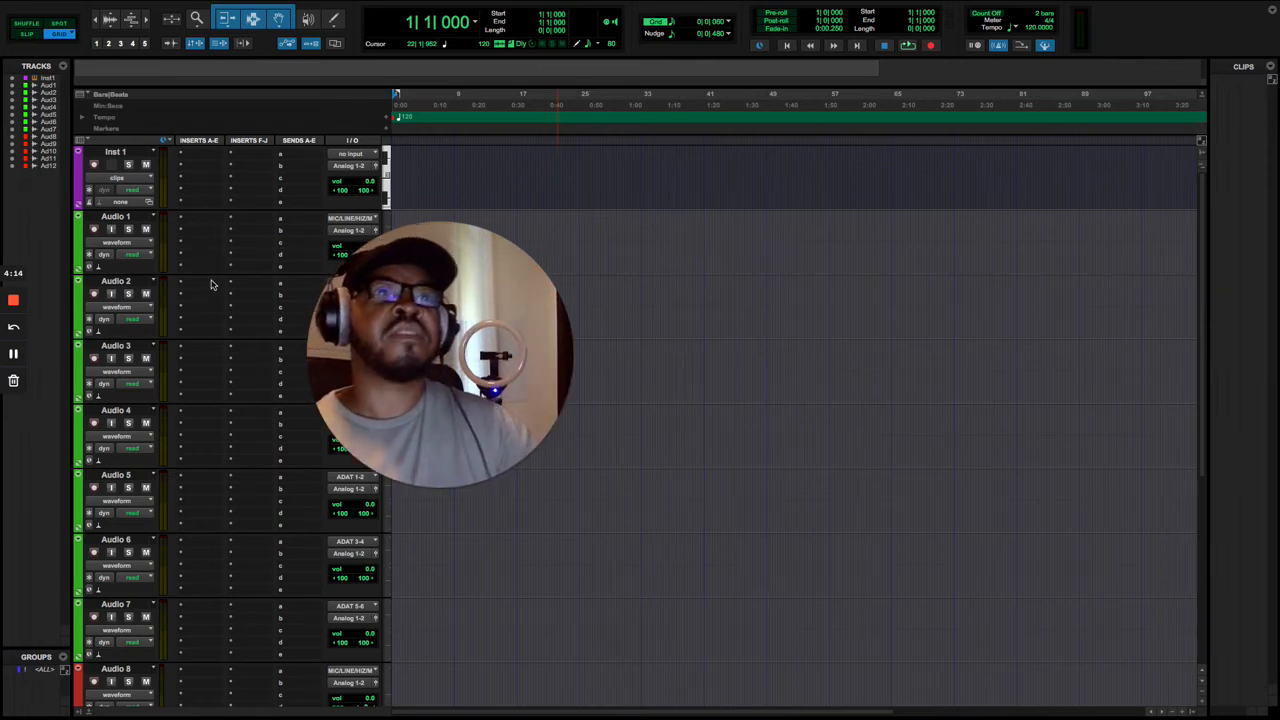
- Browse the multichannel instrument plug-ins offered for the Inst 1 track's first insert slot to check for Maschine
{"action": "left_click", "coordinate": [202, 157]}
{"action": "mouse_move", "coordinate": [202, 157]}
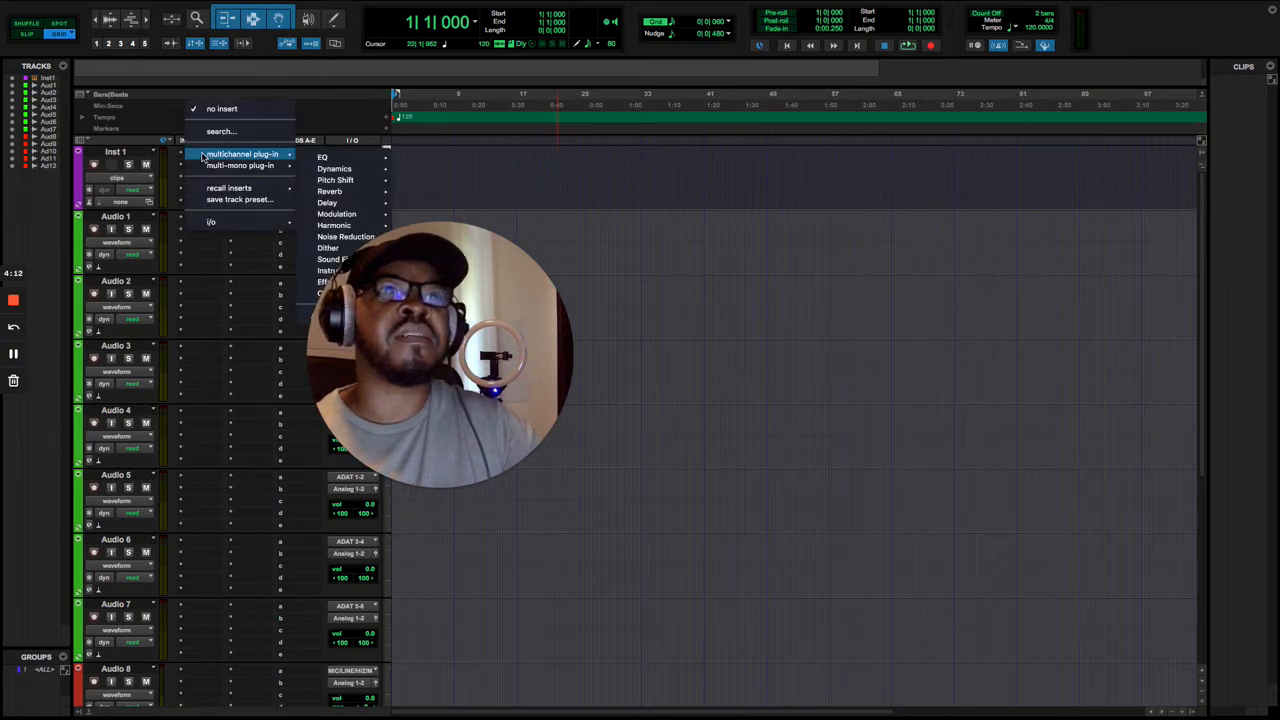
{"action": "mouse_move", "coordinate": [362, 191]}
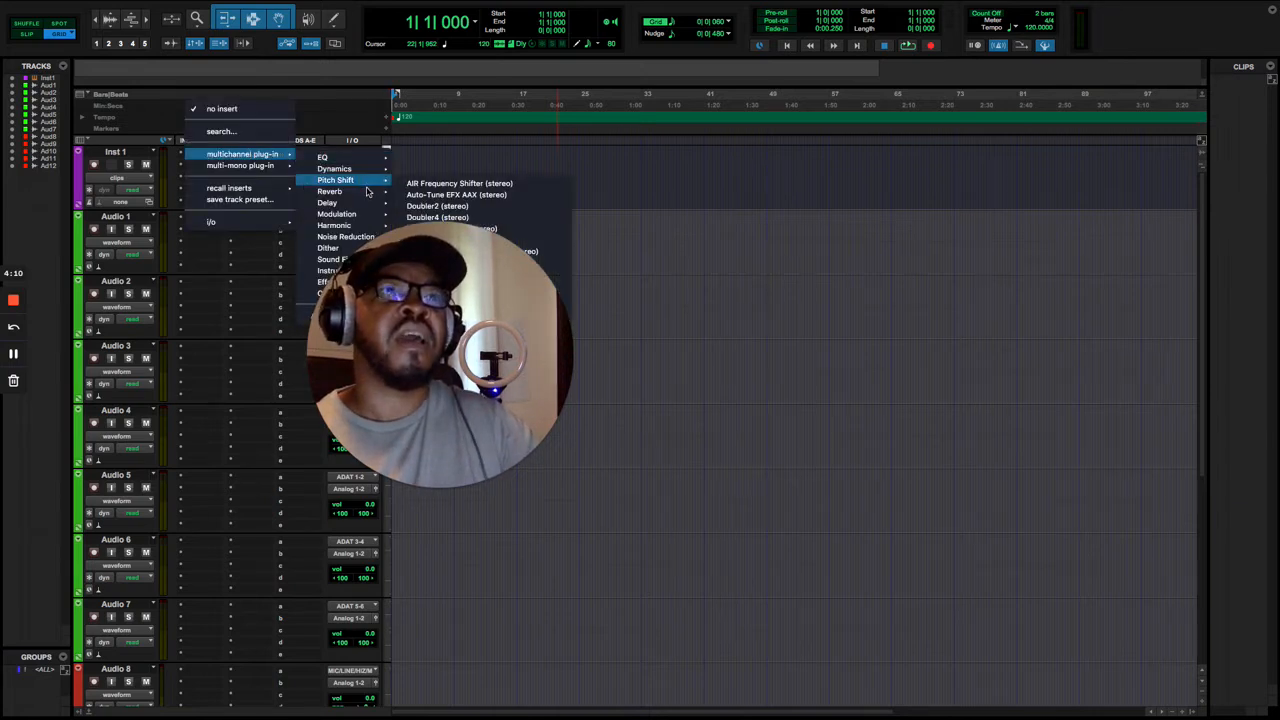
{"action": "mouse_move", "coordinate": [350, 214]}
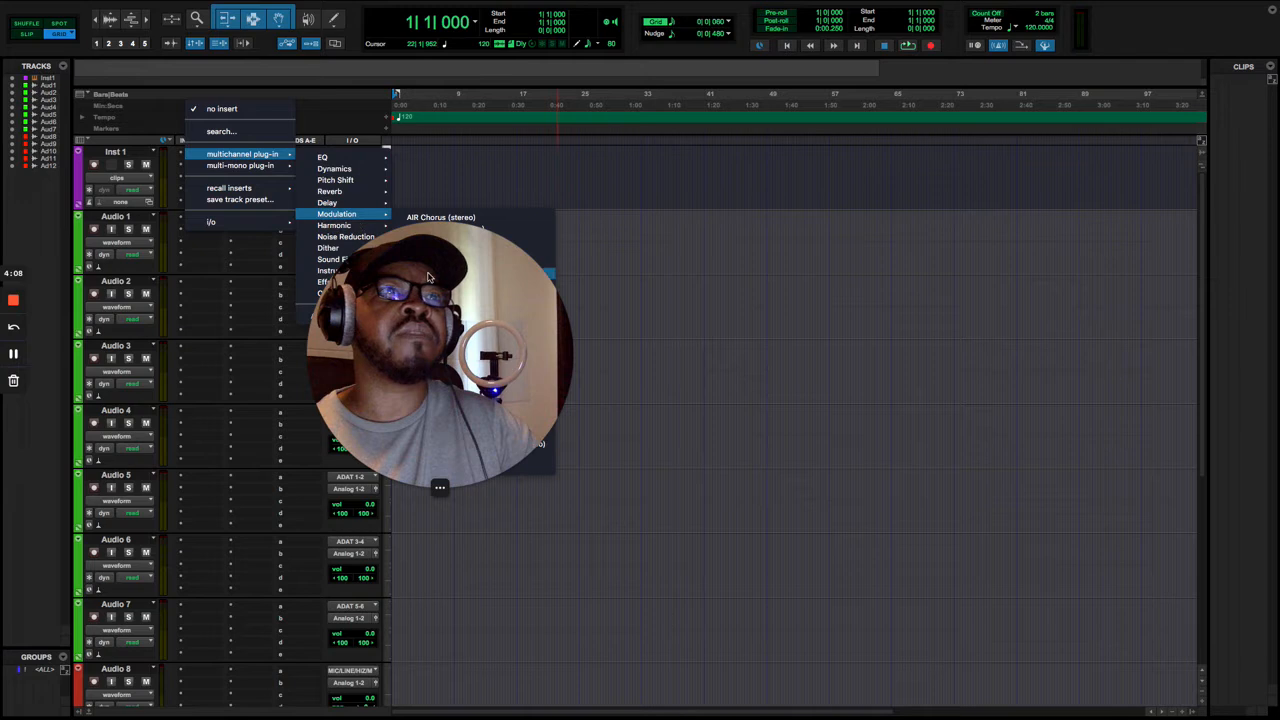
{"action": "left_click_drag", "start_coordinate": [427, 305], "coordinate": [590, 302]}
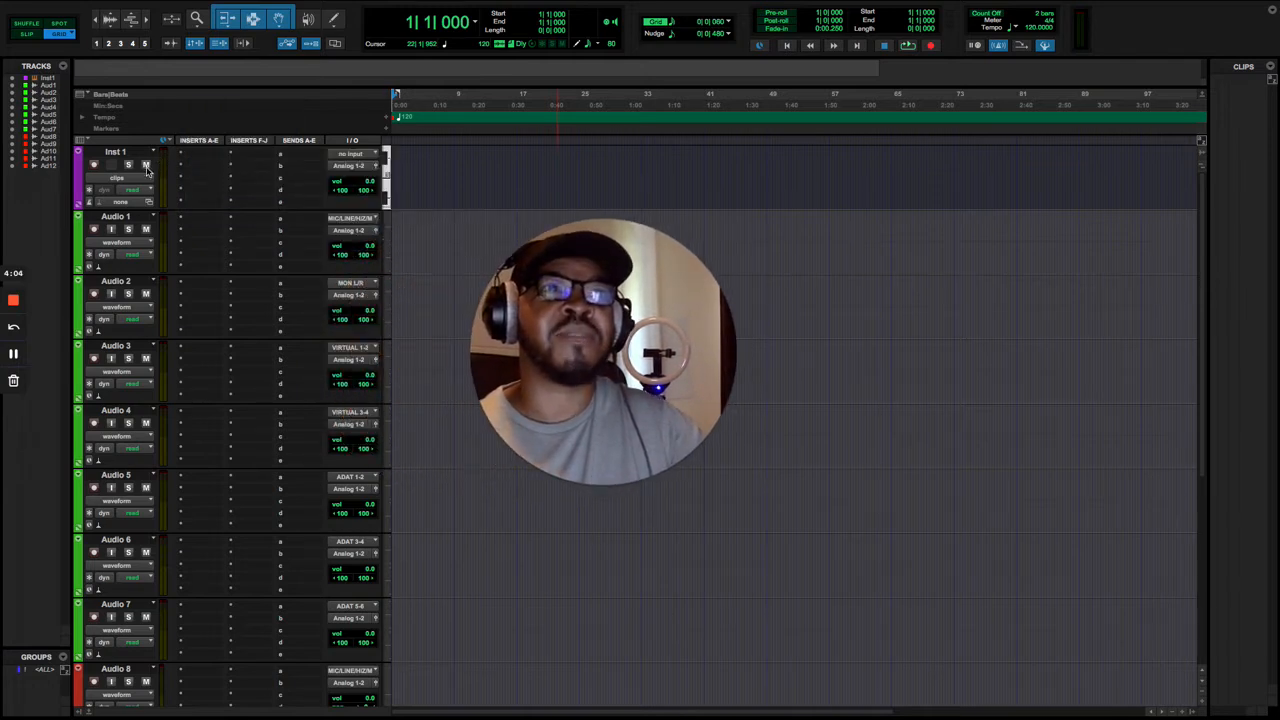
{"action": "left_click", "coordinate": [200, 158]}
{"action": "mouse_move", "coordinate": [228, 158]}
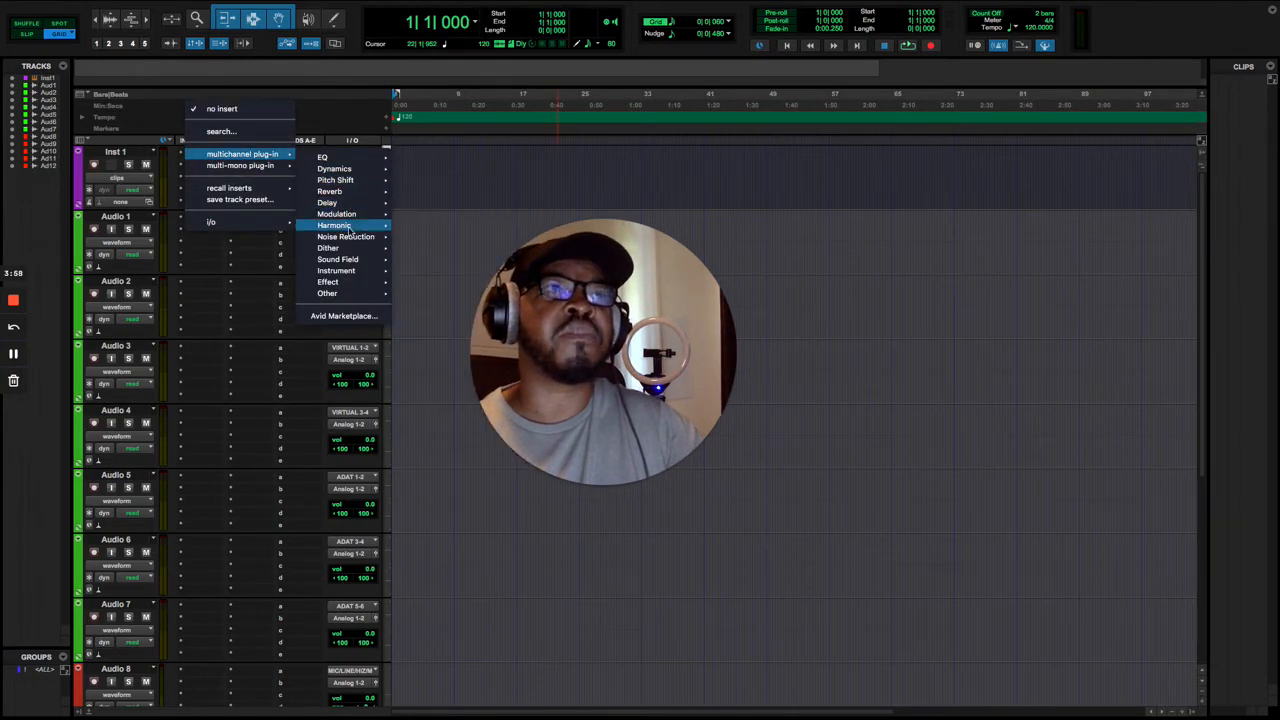
{"action": "mouse_move", "coordinate": [352, 274]}
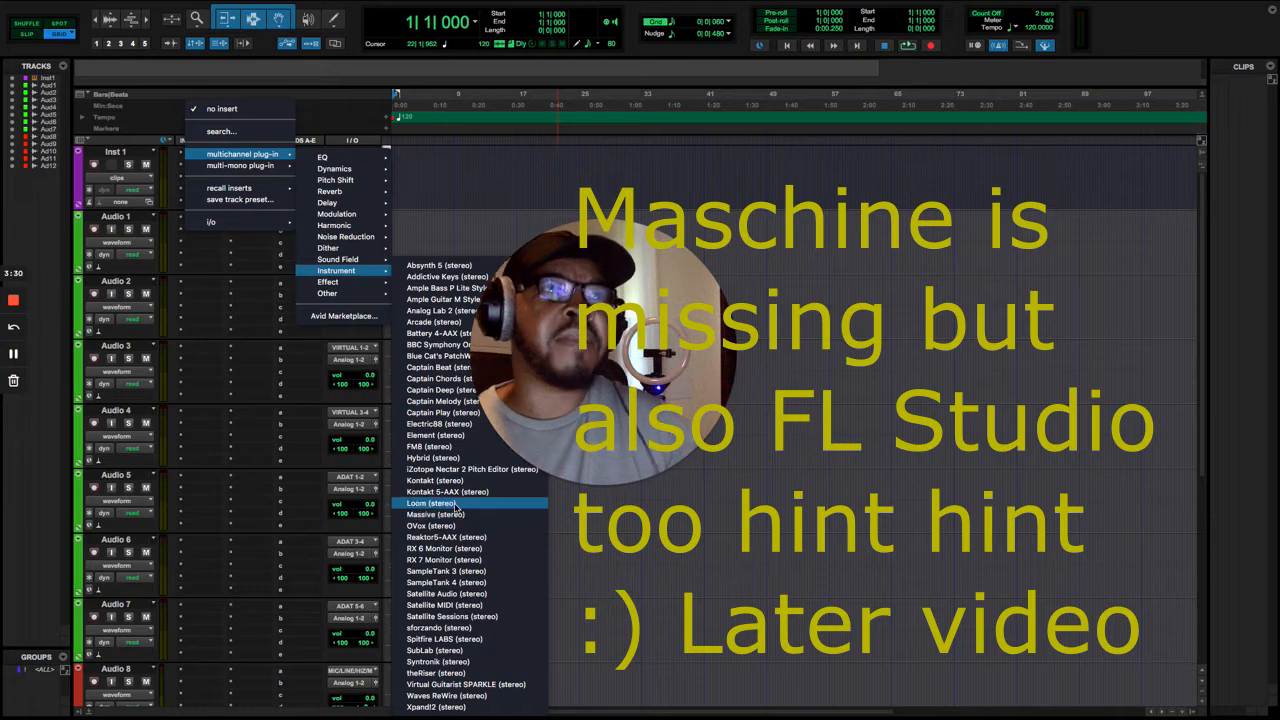
{"action": "left_click_drag", "start_coordinate": [565, 370], "coordinate": [737, 370]}
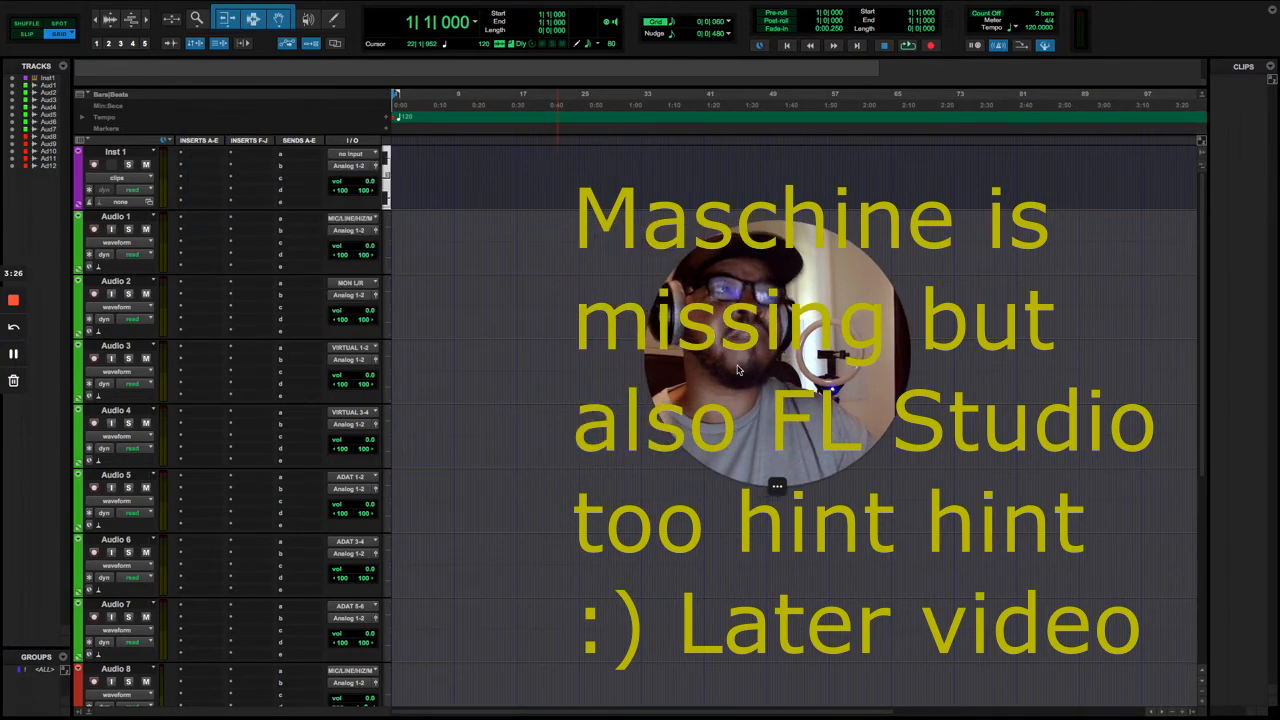
- Insert Blue Cat's PatchWork Synth (stereo) in the first insert slot of Inst 1 and move its window clear of the webcam
{"action": "left_click", "coordinate": [199, 155]}
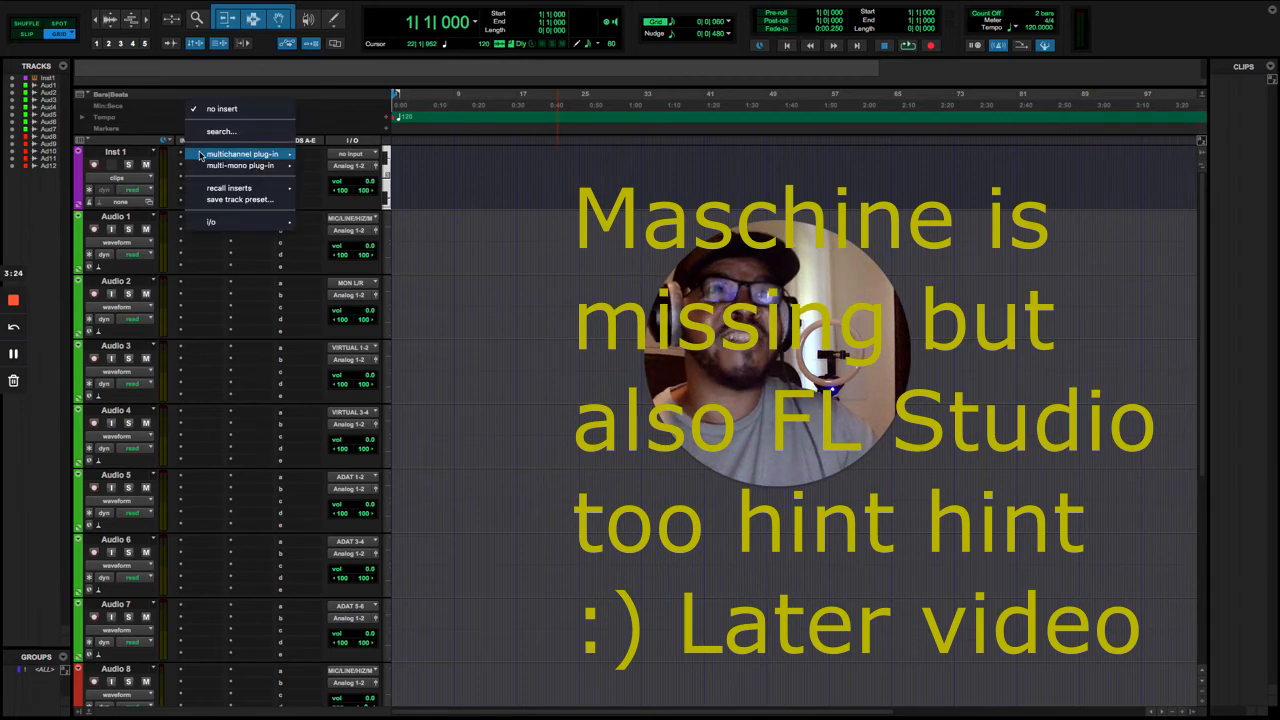
{"action": "mouse_move", "coordinate": [250, 155]}
{"action": "mouse_move", "coordinate": [323, 160]}
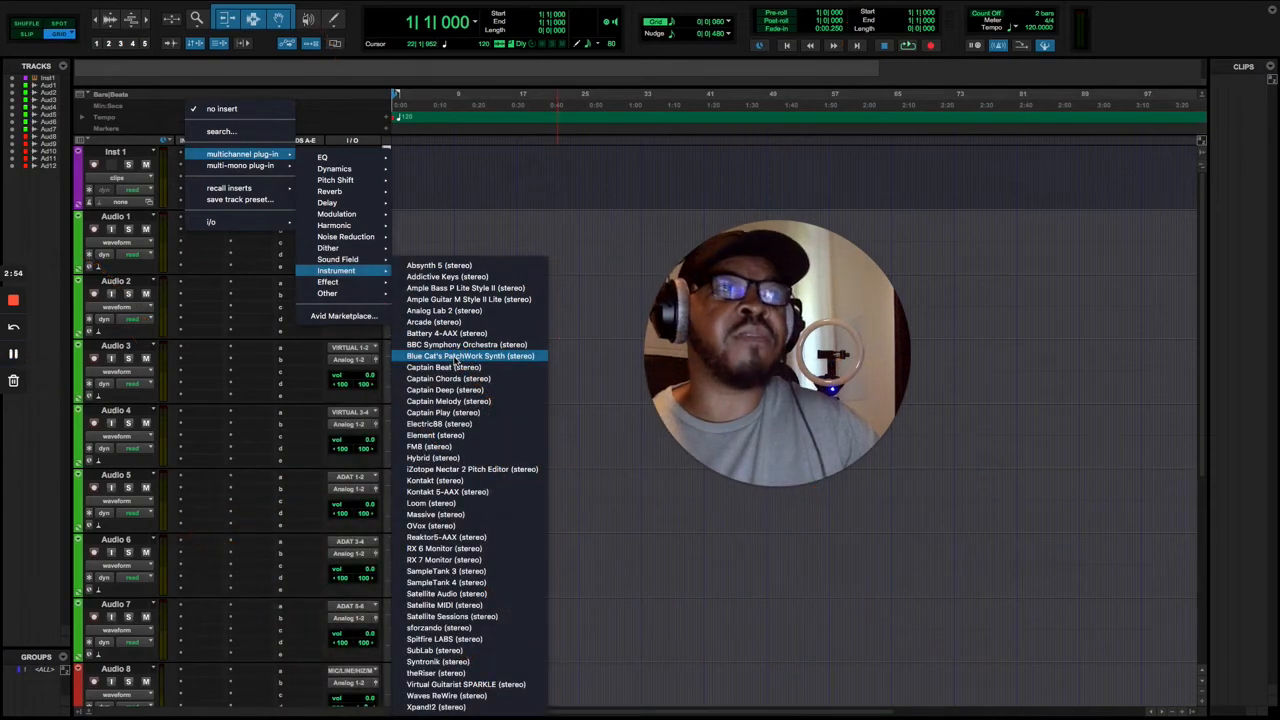
{"action": "left_click", "coordinate": [455, 359]}
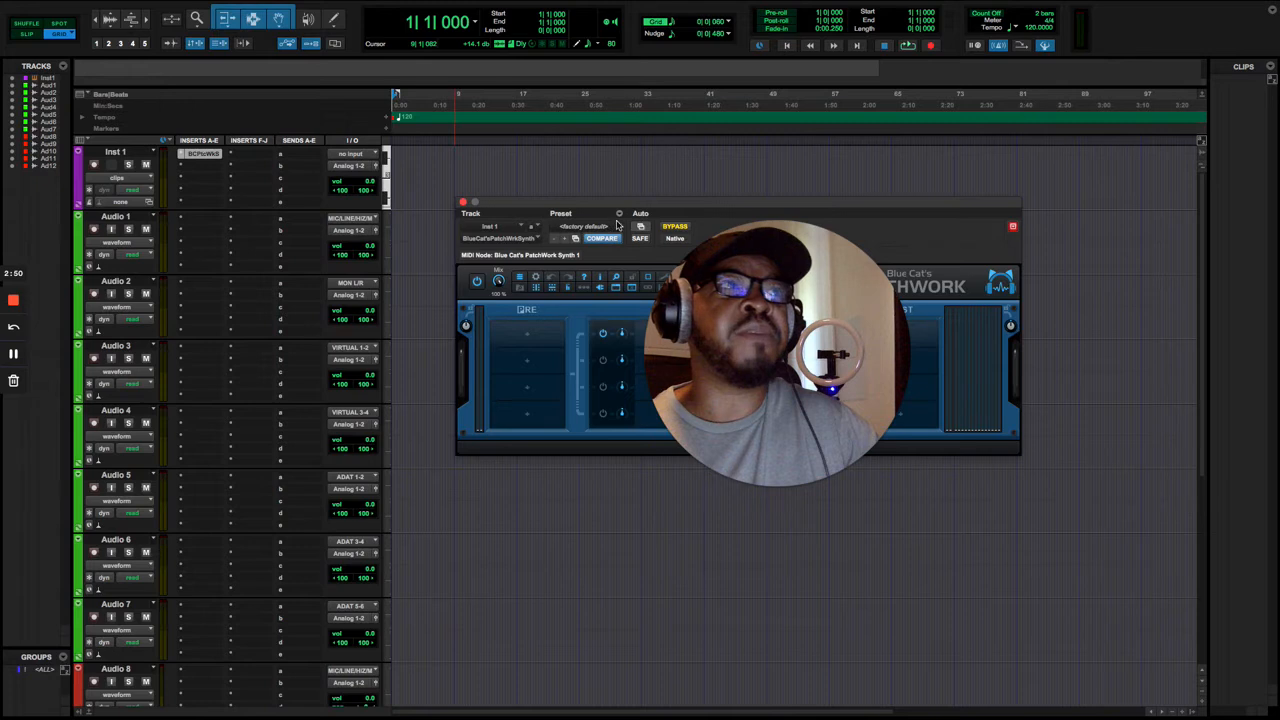
{"action": "left_click_drag", "start_coordinate": [640, 206], "coordinate": [322, 181]}
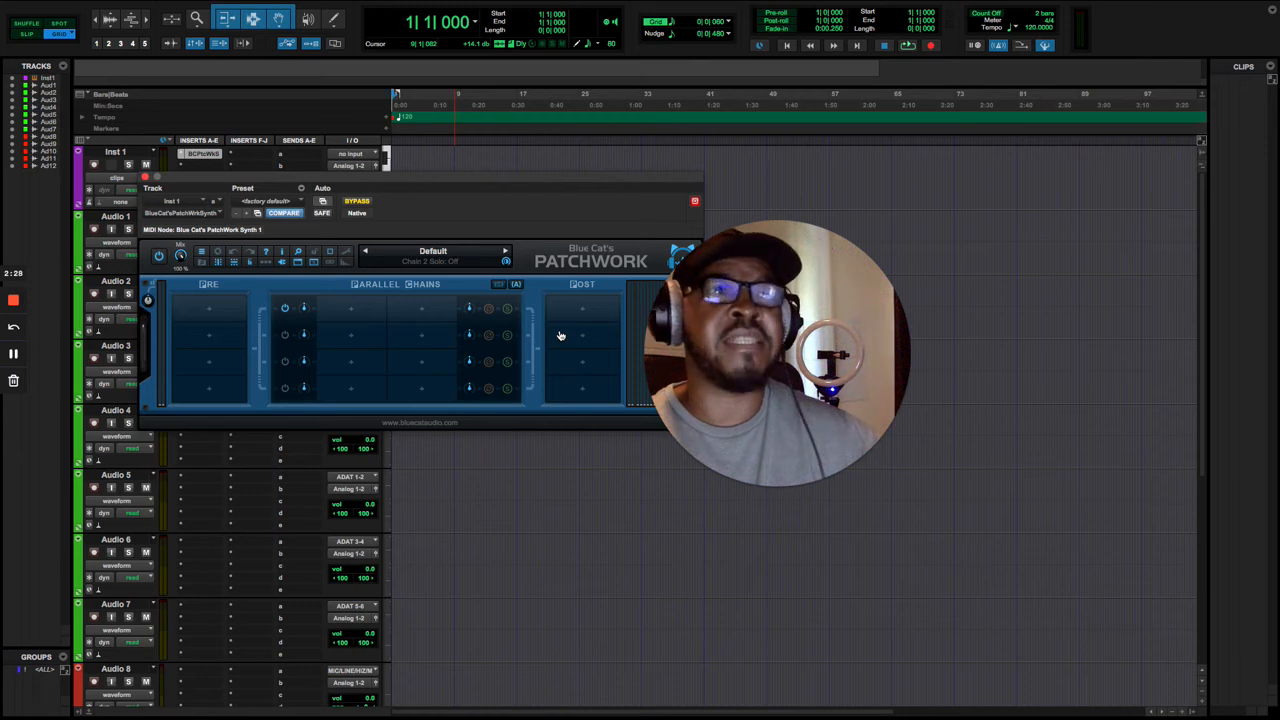
- Load the Audio Unit Maschine 2.component into PatchWork's first PRE slot, choosing Maschine 2 as the plug-in to insert
{"action": "left_click", "coordinate": [208, 311]}
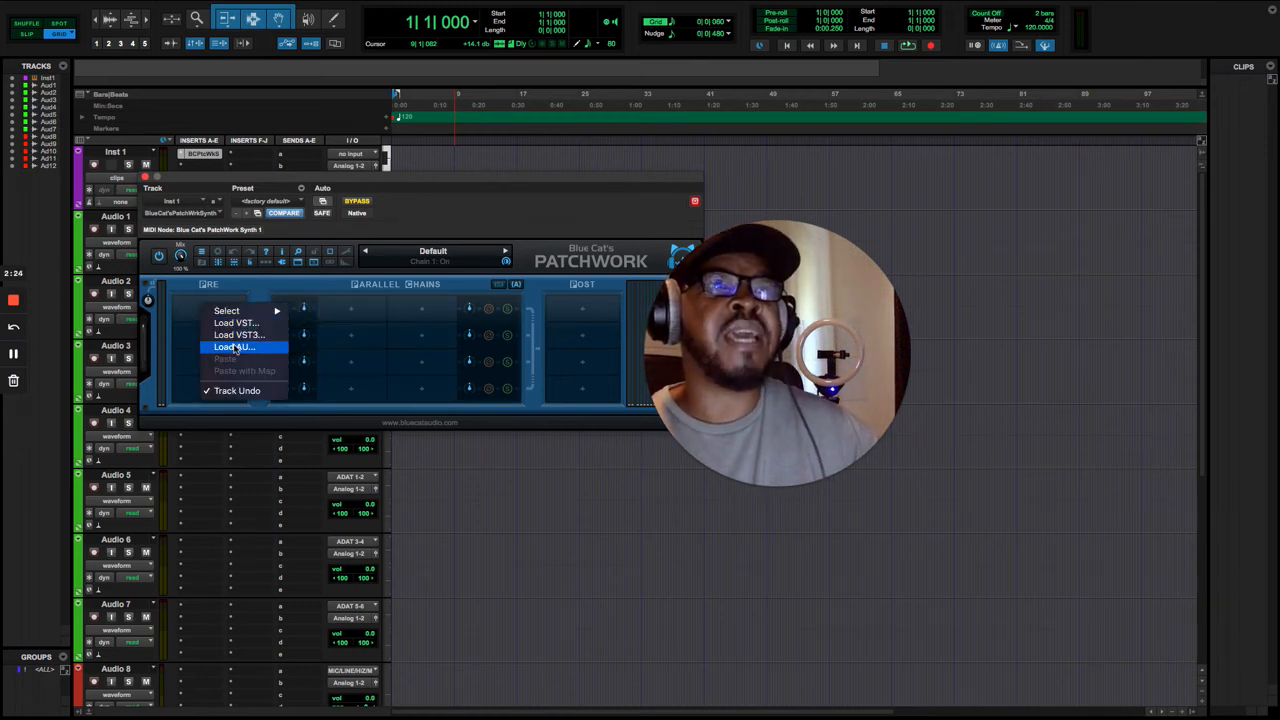
{"action": "left_click", "coordinate": [235, 348]}
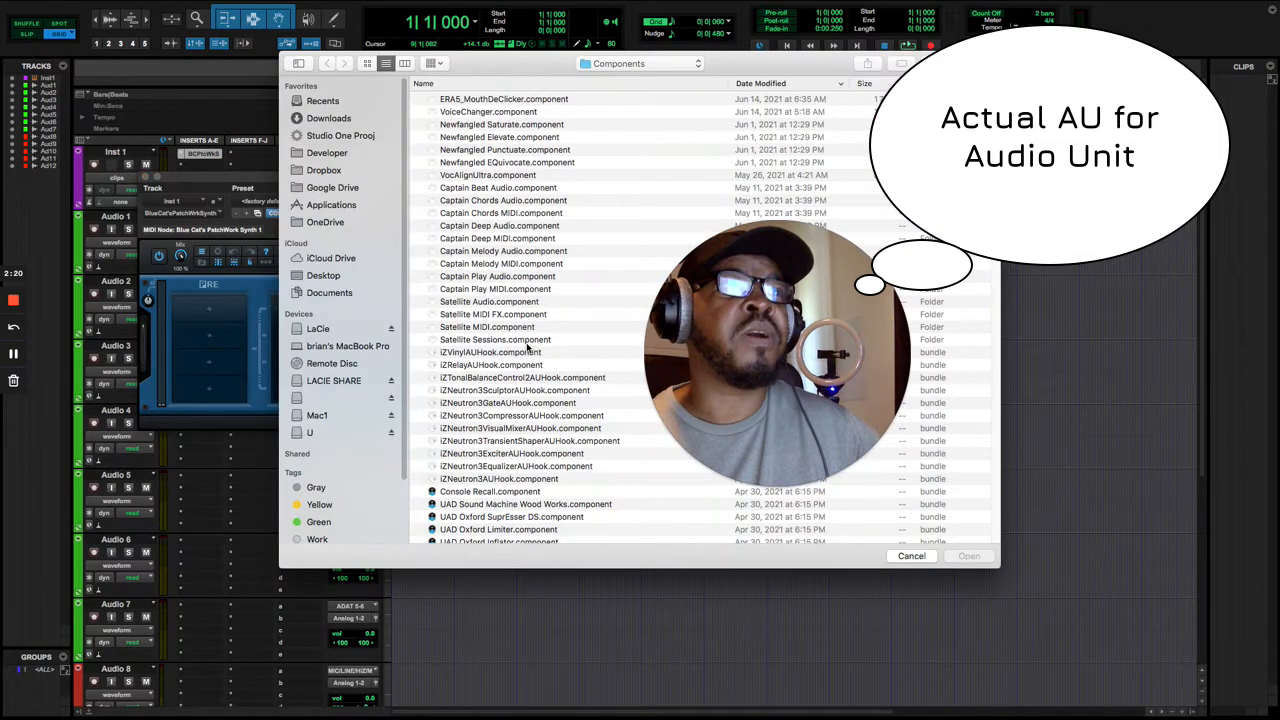
{"action": "scroll", "coordinate": [526, 332], "scroll_direction": "down", "scroll_amount": 3}
{"action": "scroll", "coordinate": [526, 332], "scroll_direction": "down", "scroll_amount": 10}
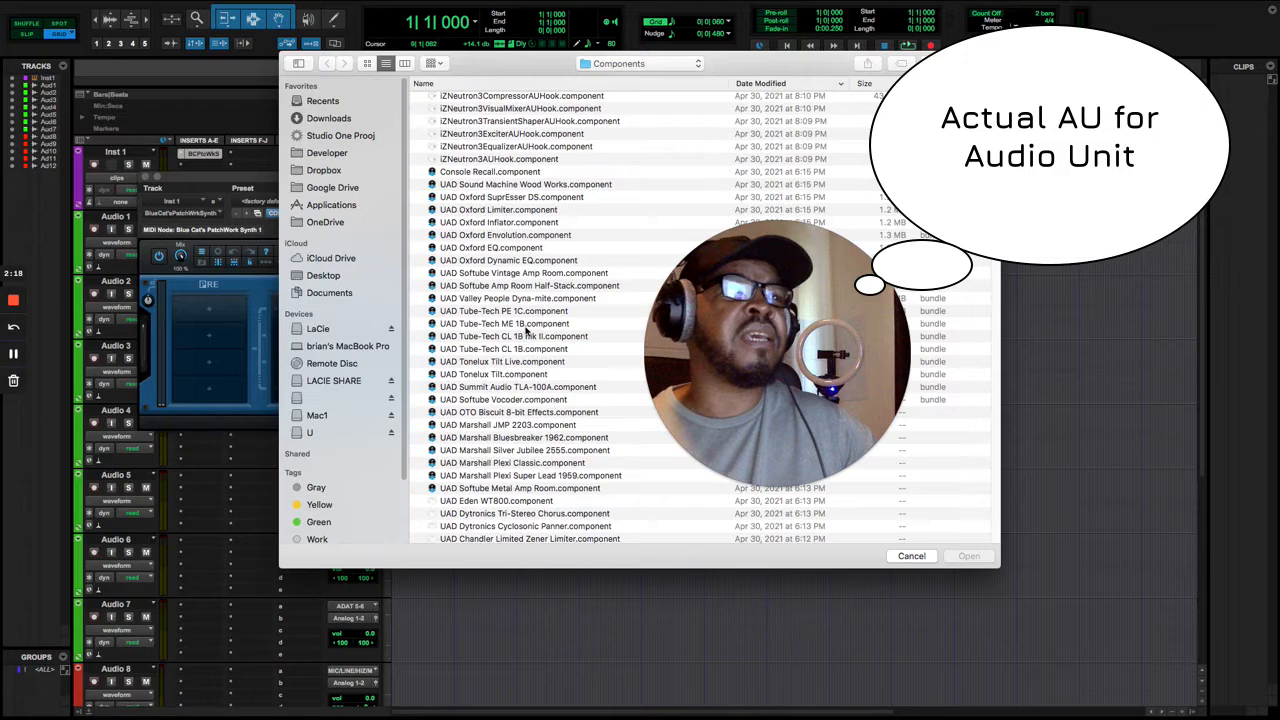
{"action": "scroll", "coordinate": [526, 332], "scroll_direction": "down", "scroll_amount": 10}
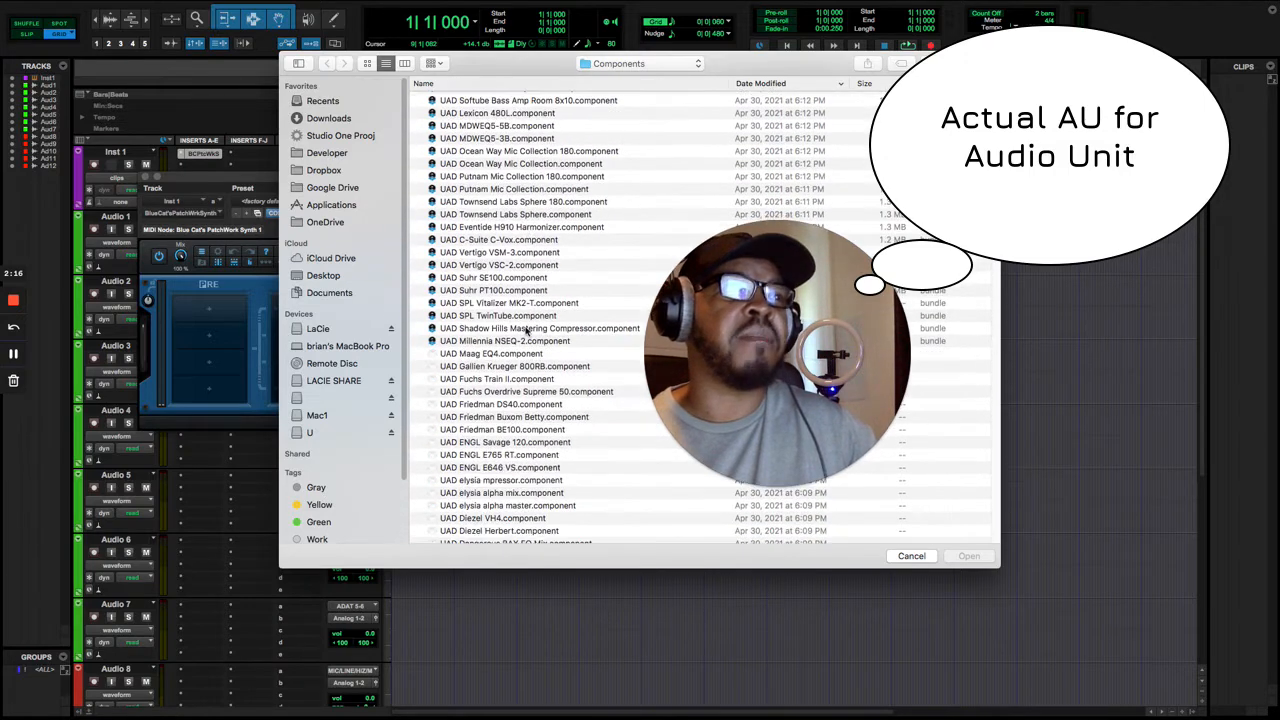
{"action": "scroll", "coordinate": [526, 332], "scroll_direction": "down", "scroll_amount": 10}
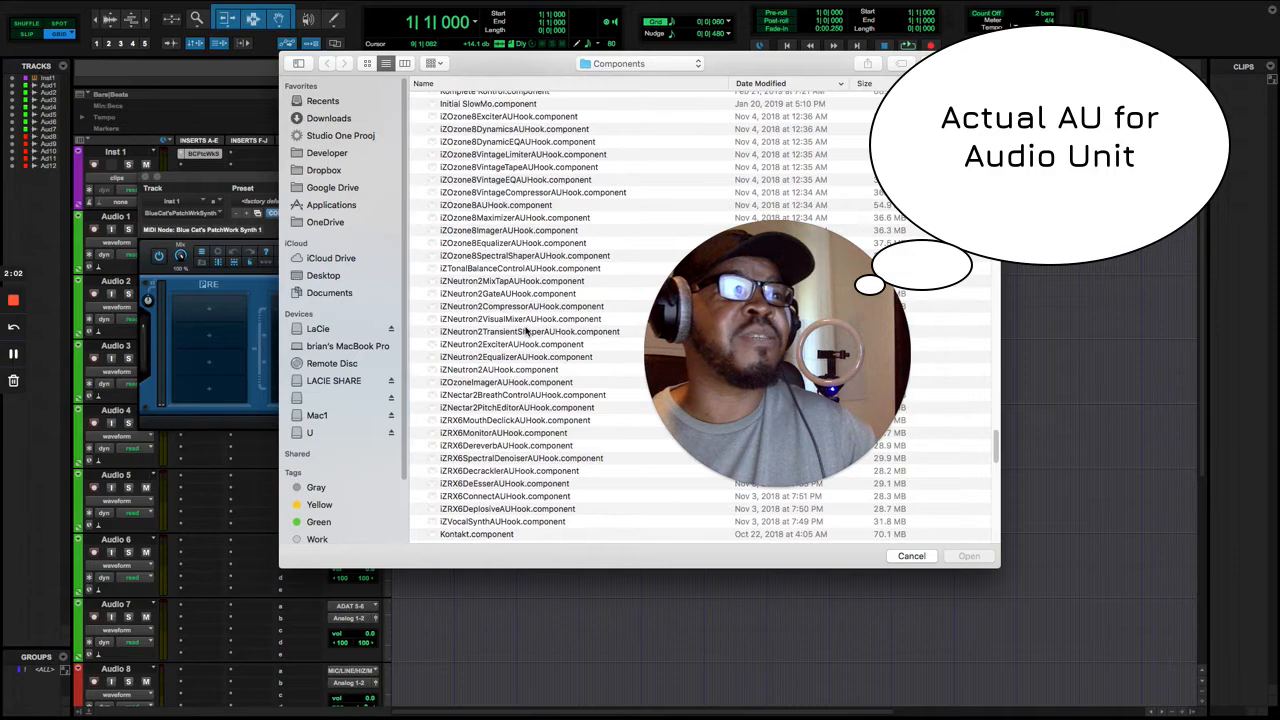
{"action": "scroll", "coordinate": [525, 330], "scroll_direction": "down", "scroll_amount": 5}
{"action": "scroll", "coordinate": [525, 330], "scroll_direction": "down", "scroll_amount": 6}
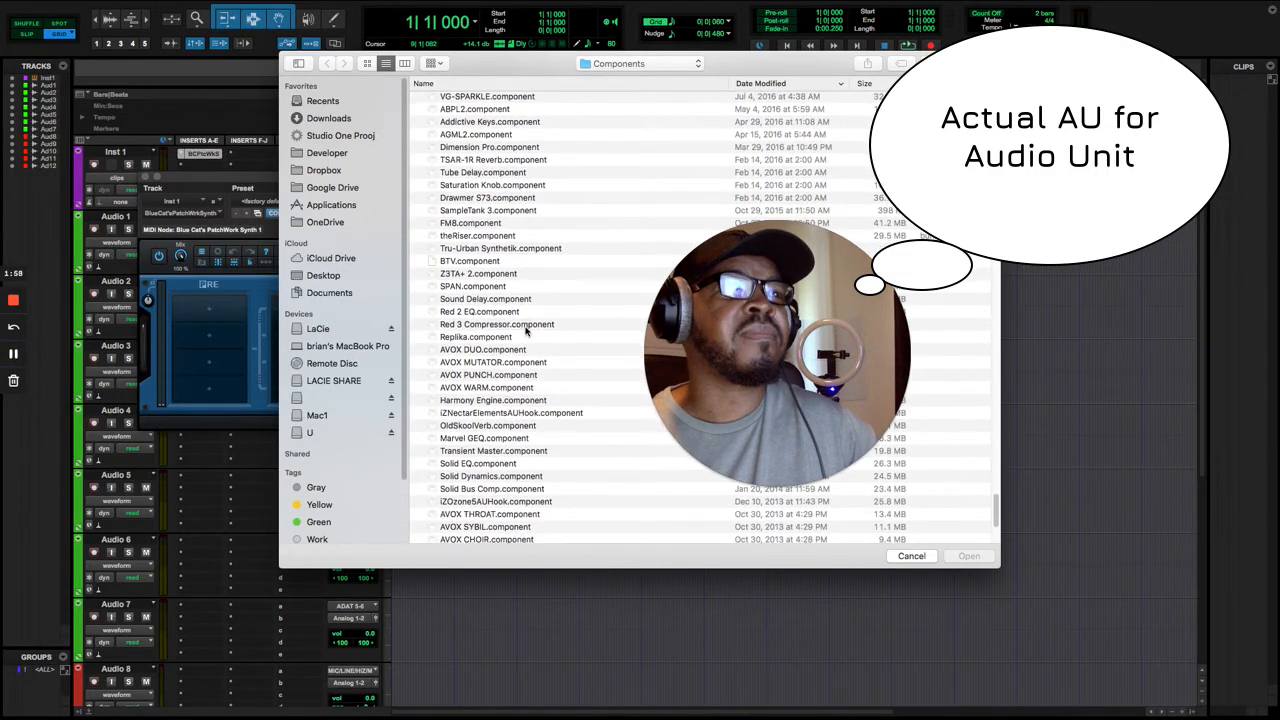
{"action": "scroll", "coordinate": [525, 330], "scroll_direction": "down", "scroll_amount": 4}
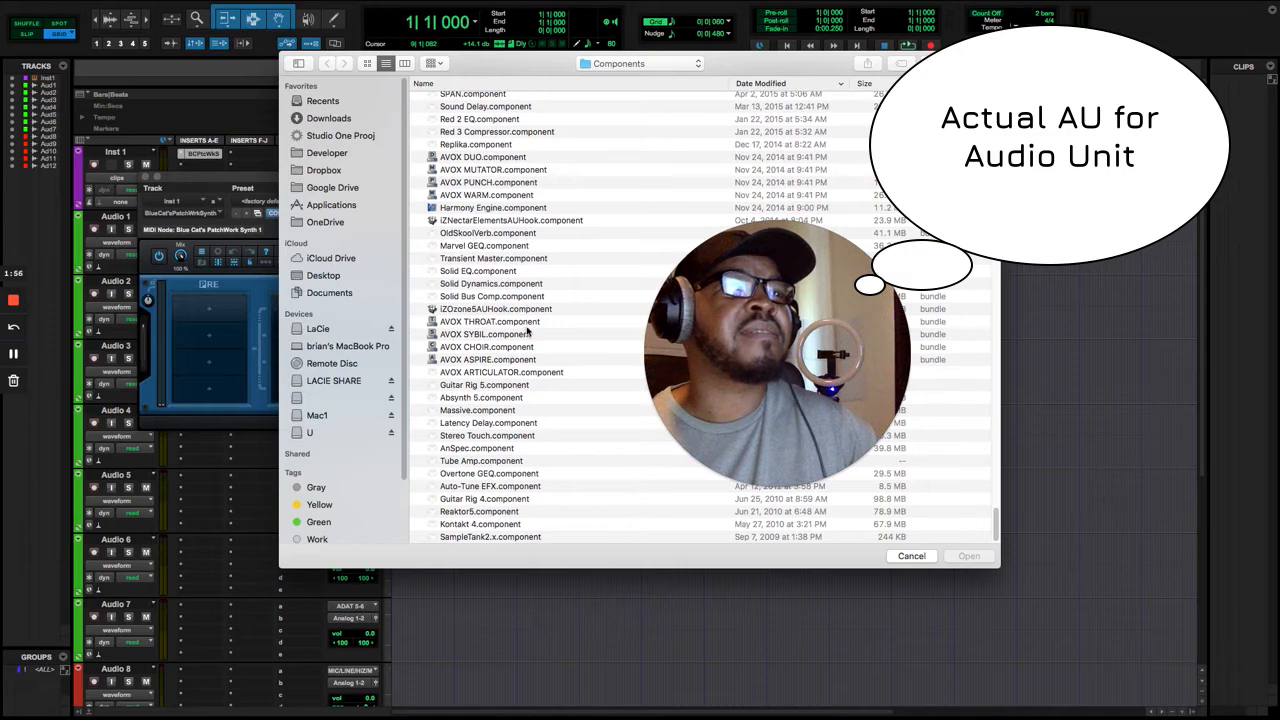
{"action": "scroll", "coordinate": [527, 333], "scroll_direction": "up", "scroll_amount": 10}
{"action": "scroll", "coordinate": [527, 333], "scroll_direction": "up", "scroll_amount": 10}
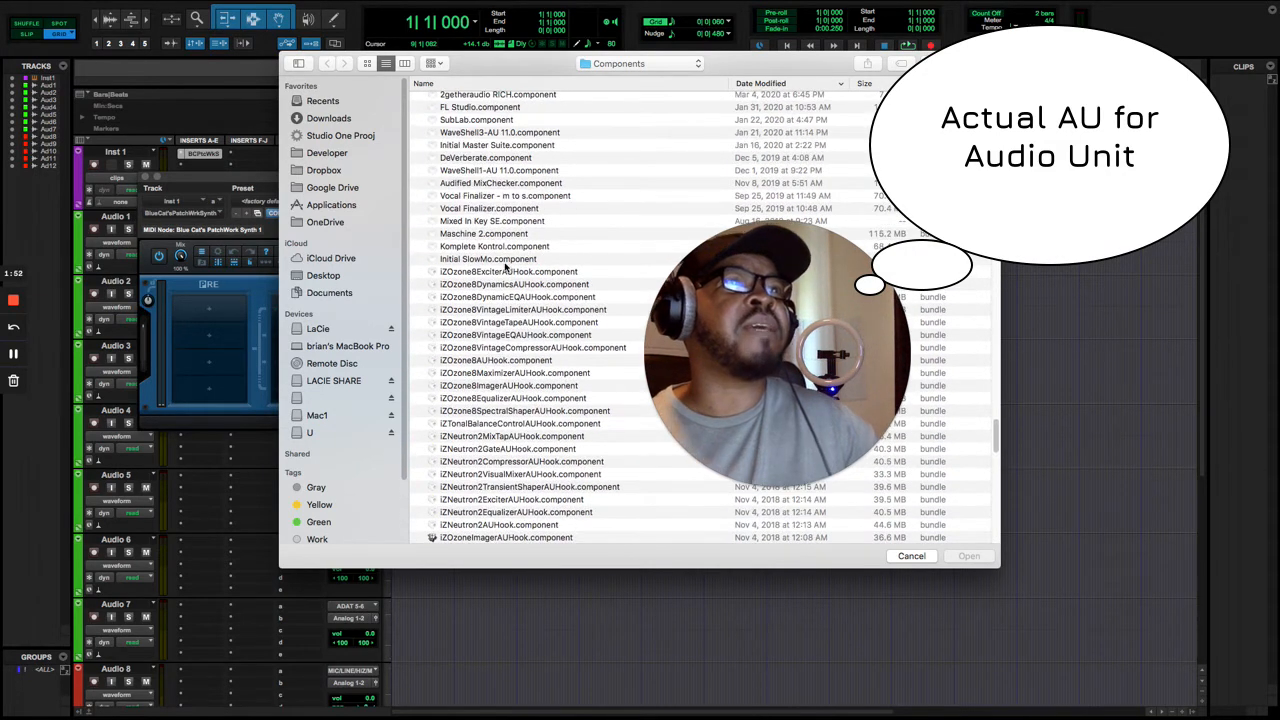
{"action": "left_click", "coordinate": [490, 236]}
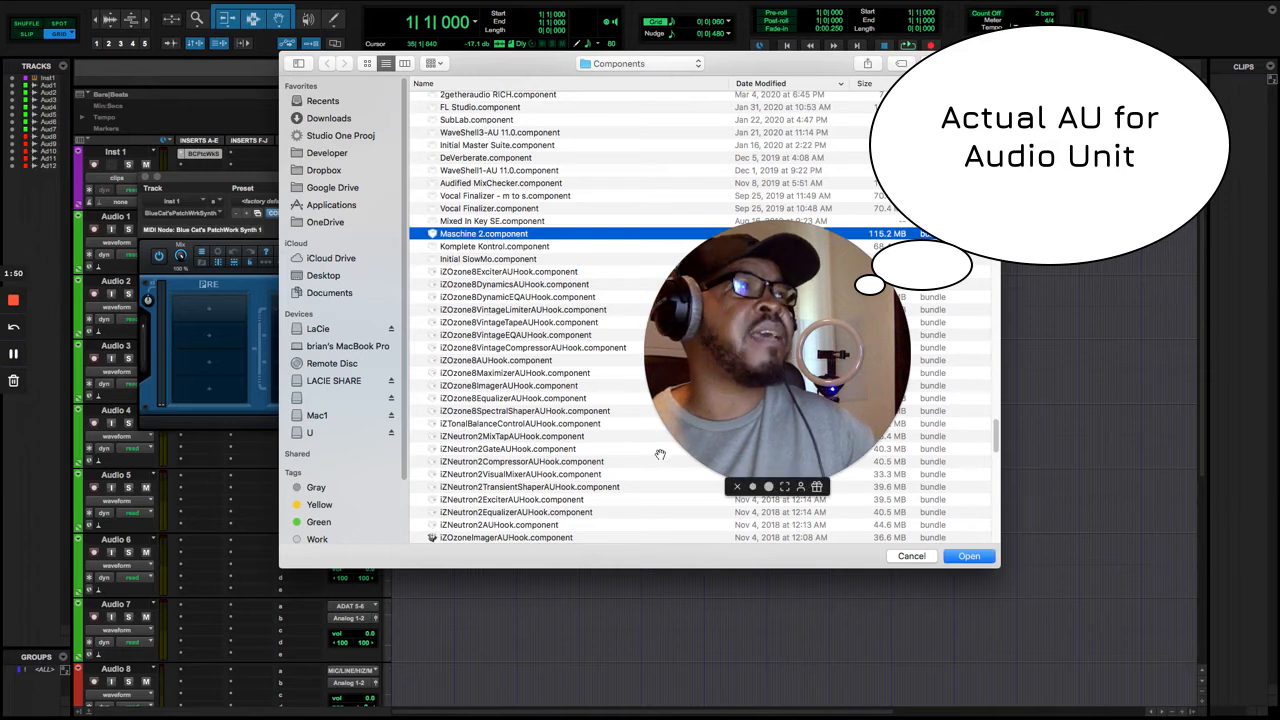
{"action": "left_click", "coordinate": [968, 556]}
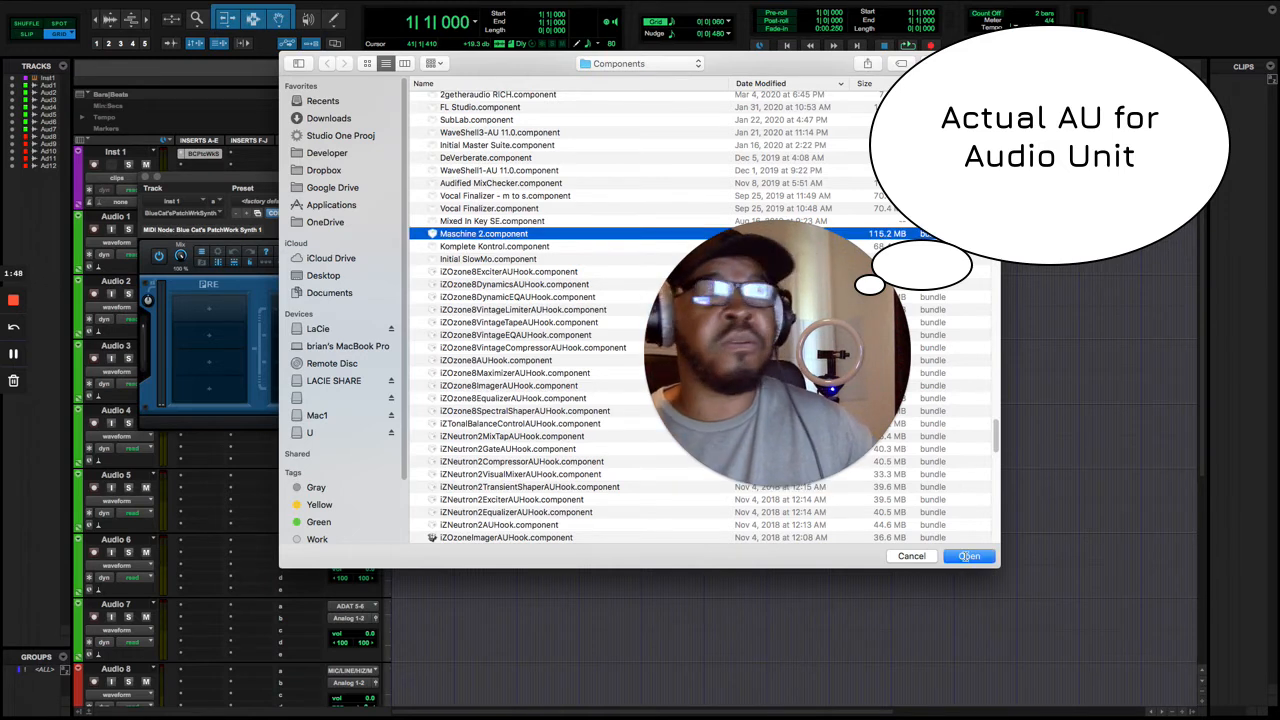
{"action": "left_click", "coordinate": [968, 556]}
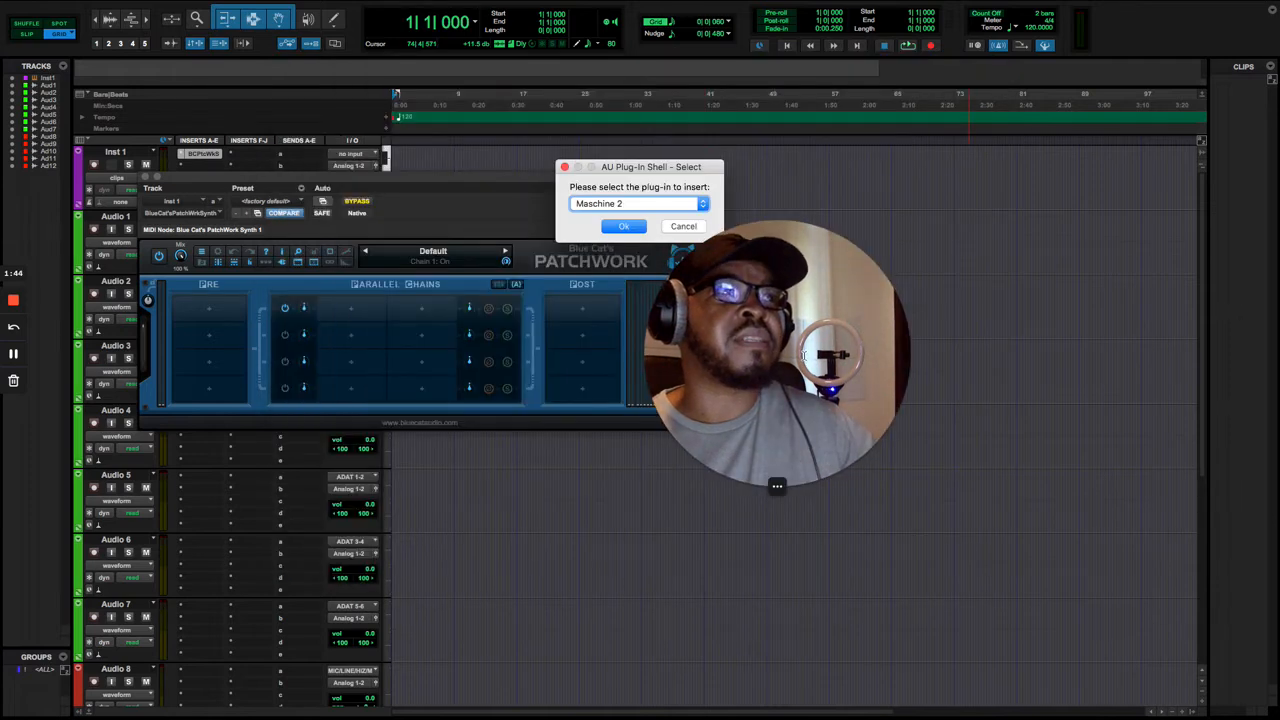
{"action": "left_click", "coordinate": [625, 227]}
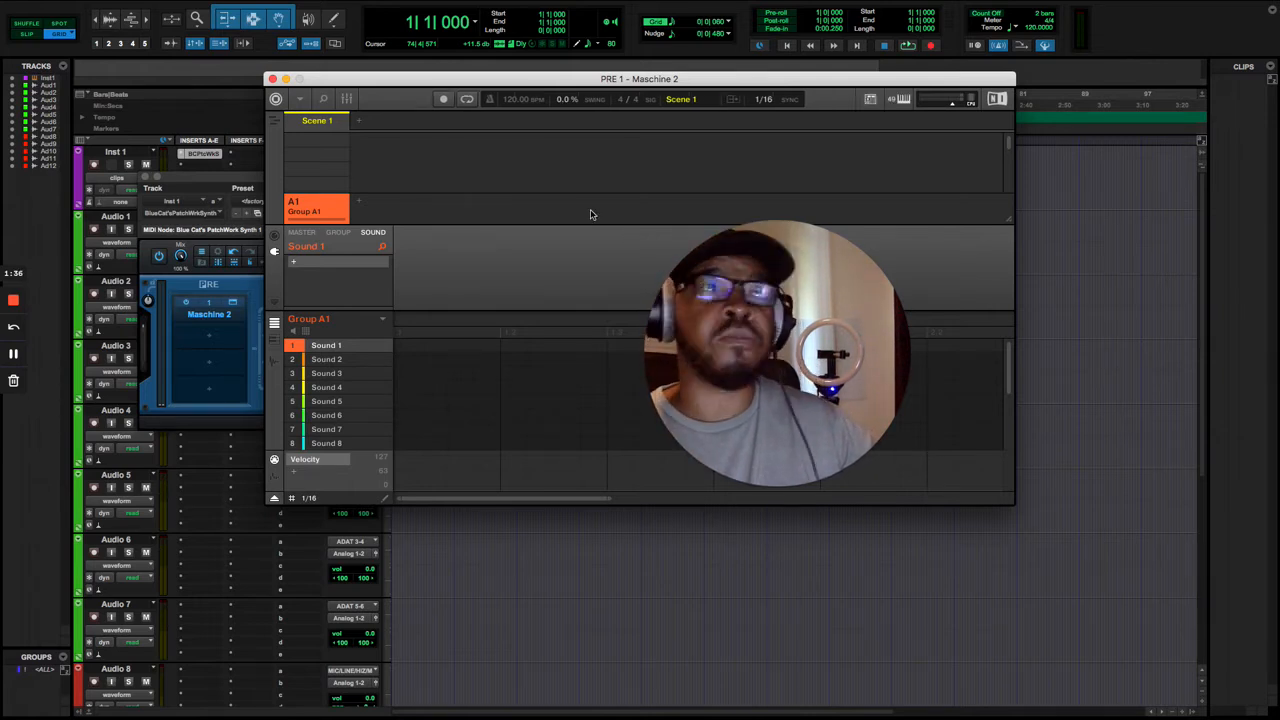
- Open the recent project Feeling-Bless-Dmin-80.mxprj in the hosted Maschine 2, then close its editor window
{"action": "left_click", "coordinate": [301, 99]}
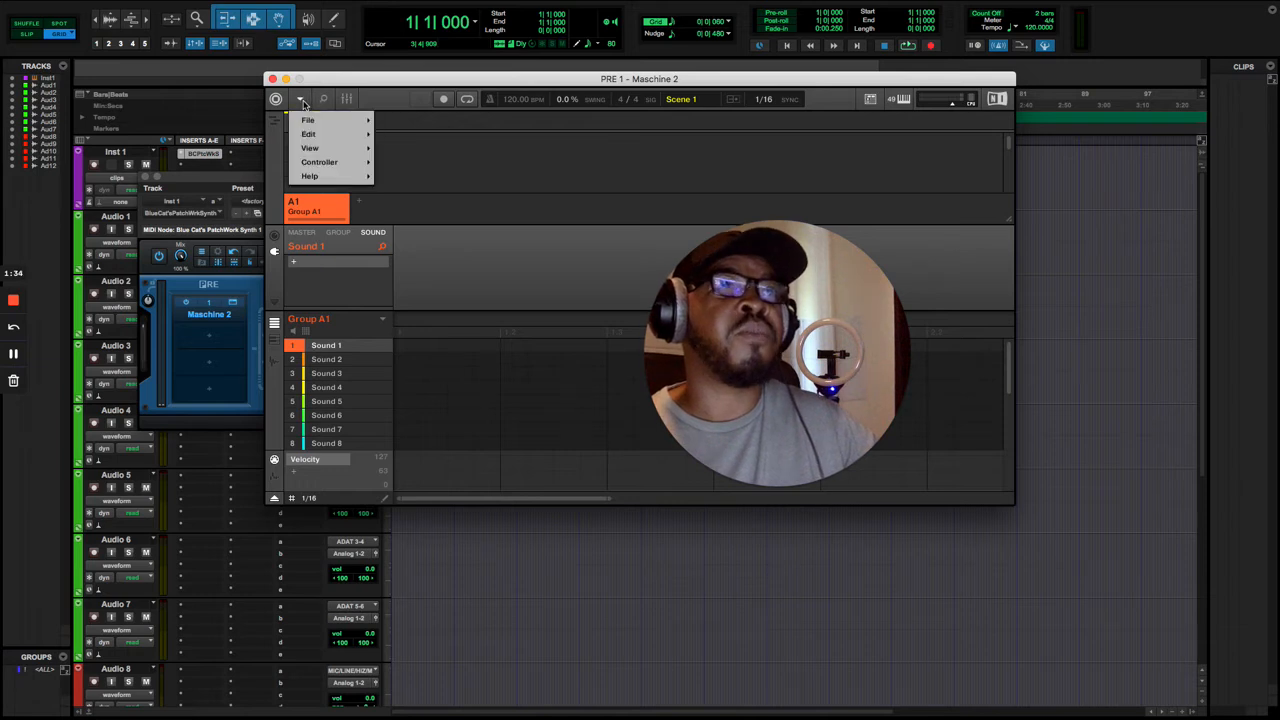
{"action": "mouse_move", "coordinate": [307, 121]}
{"action": "mouse_move", "coordinate": [425, 148]}
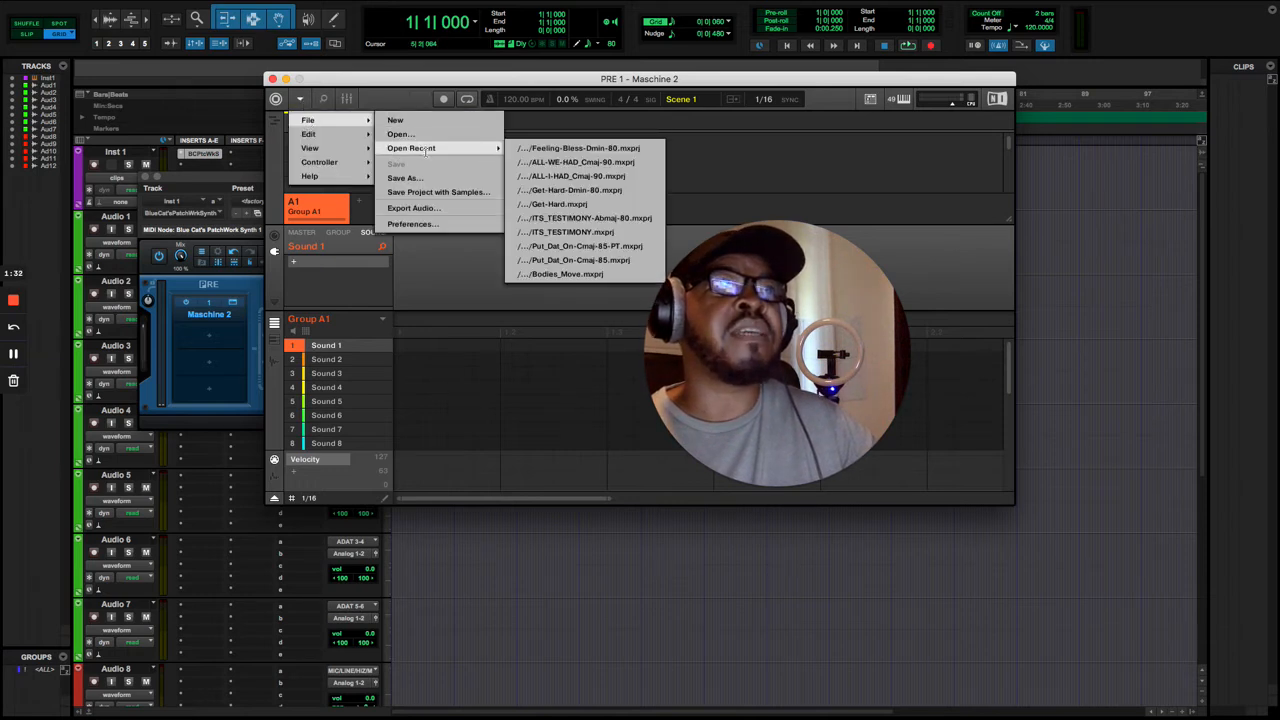
{"action": "left_click", "coordinate": [581, 148]}
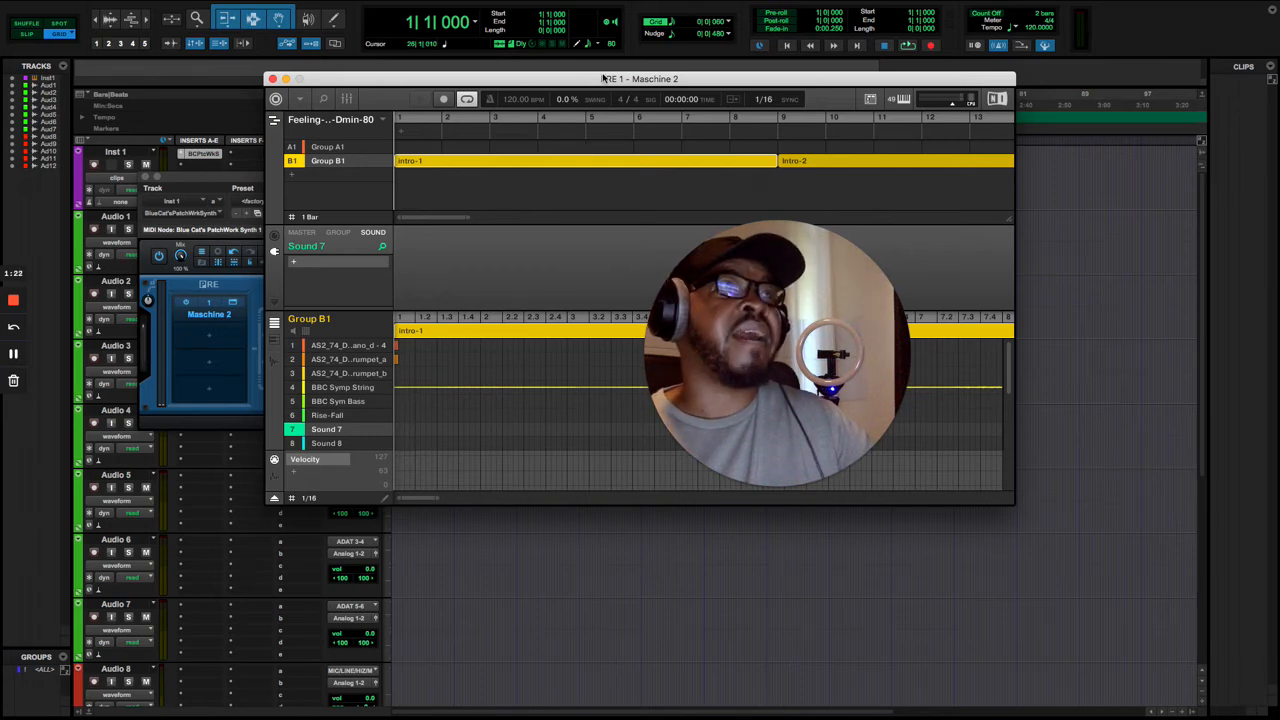
{"action": "left_click_drag", "start_coordinate": [601, 79], "coordinate": [545, 203]}
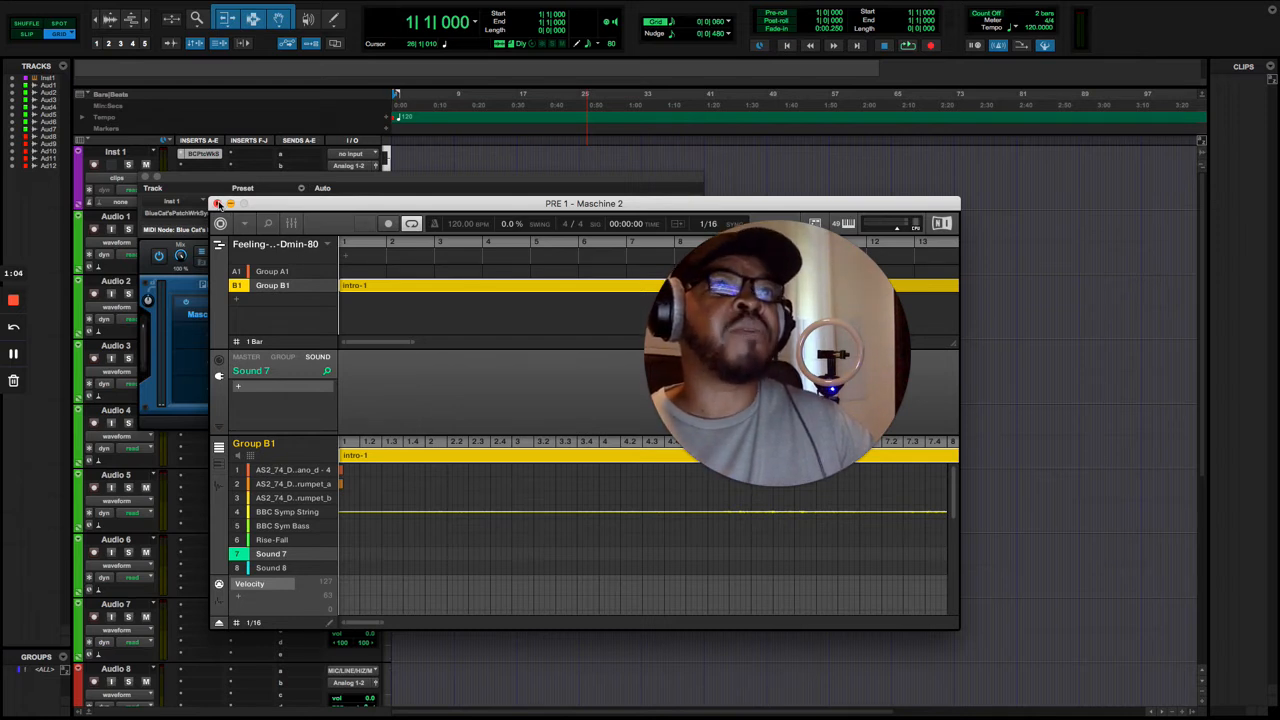
{"action": "left_click", "coordinate": [217, 204]}
- Set the Pro Tools session tempo to 160 BPM
{"action": "right_click", "coordinate": [219, 315]}
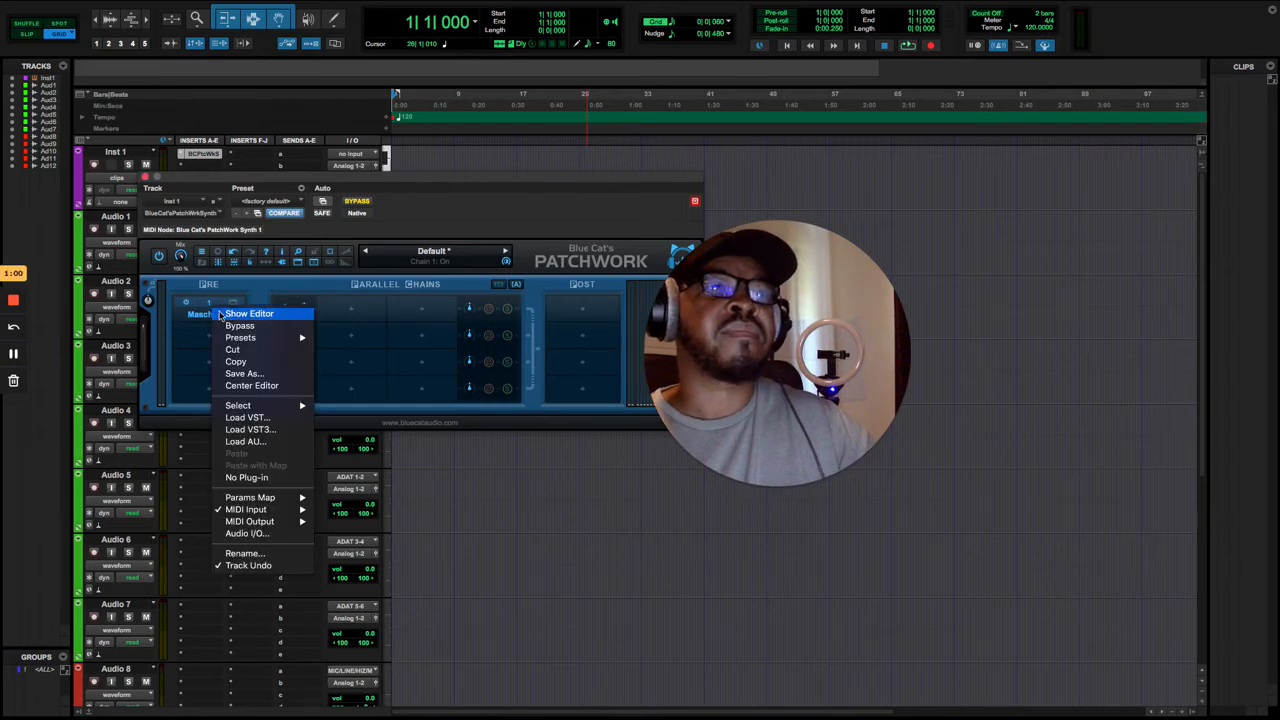
{"action": "left_click", "coordinate": [388, 121]}
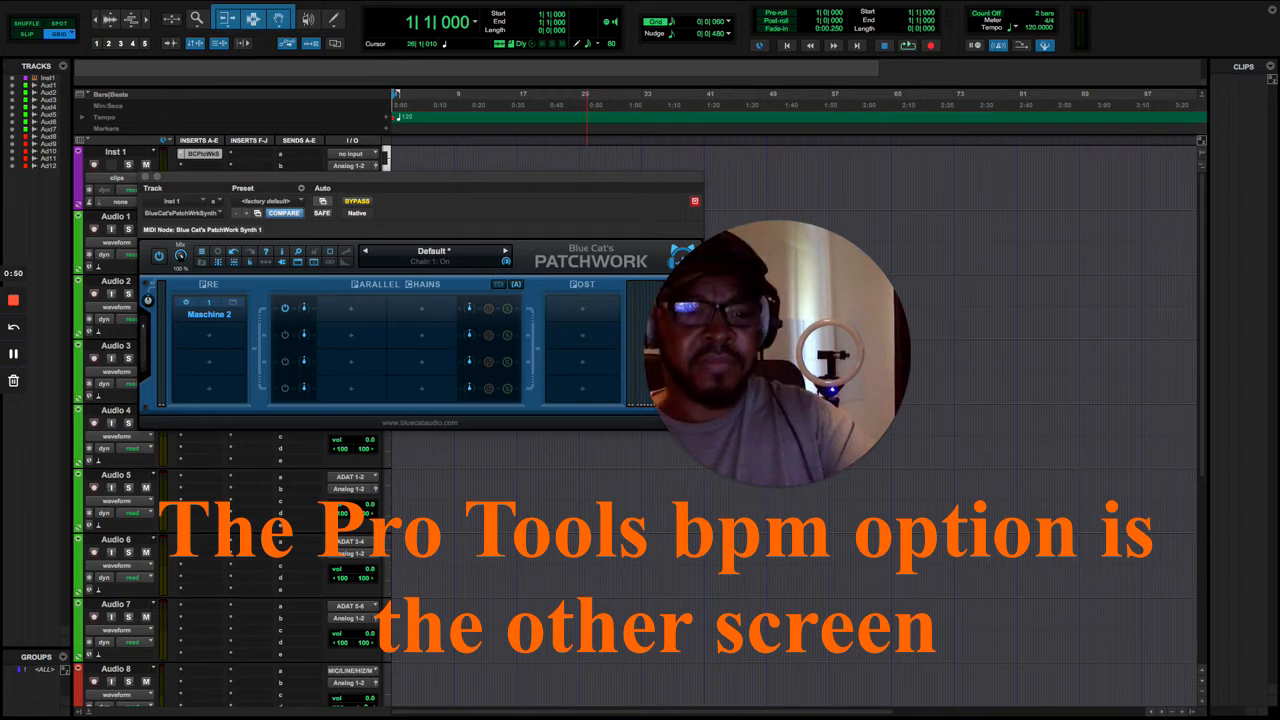
{"action": "key", "text": "Return"}
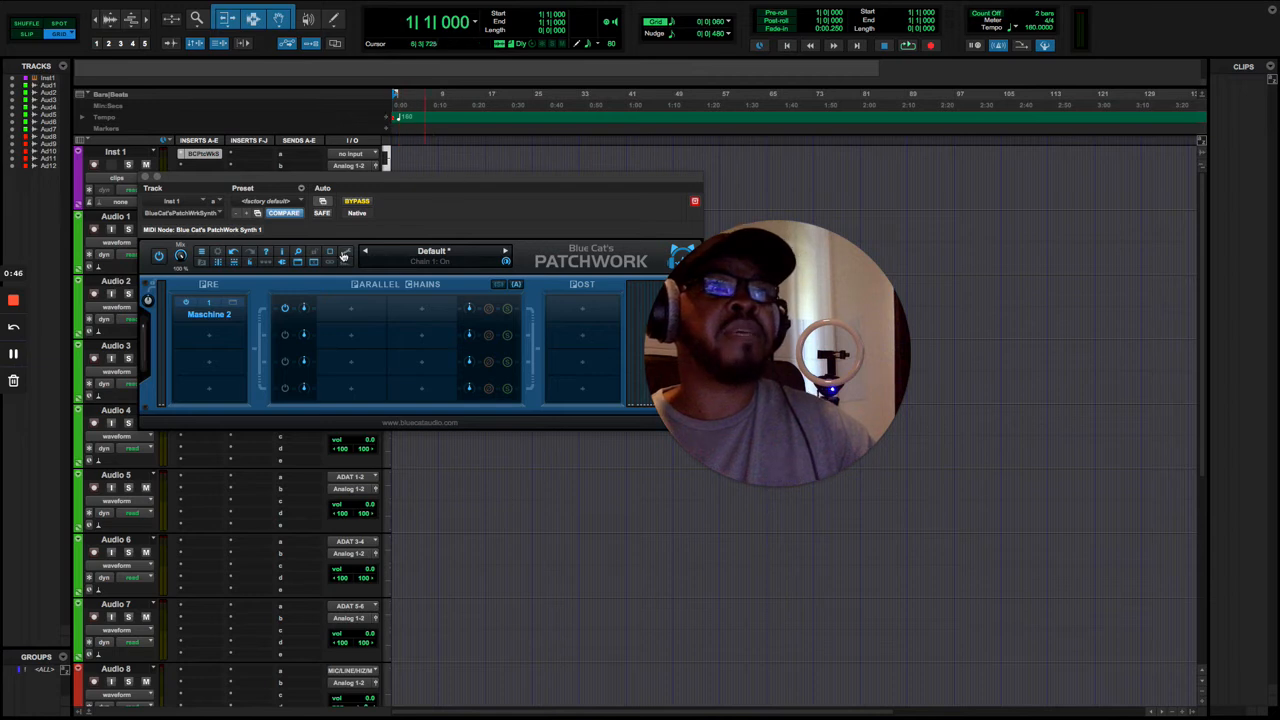
- Show the hosted Maschine 2 editor from PatchWork's first PRE slot, review its project tempo, then close the editor
{"action": "right_click", "coordinate": [209, 319]}
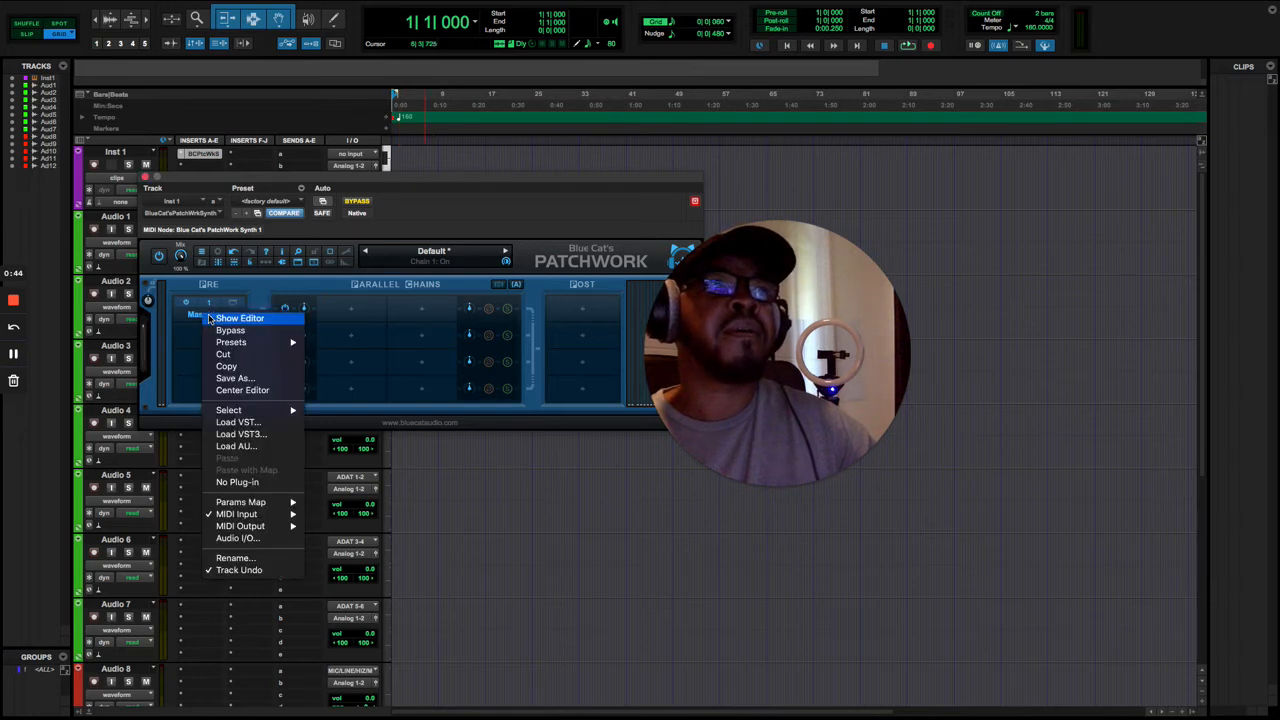
{"action": "right_click", "coordinate": [185, 318]}
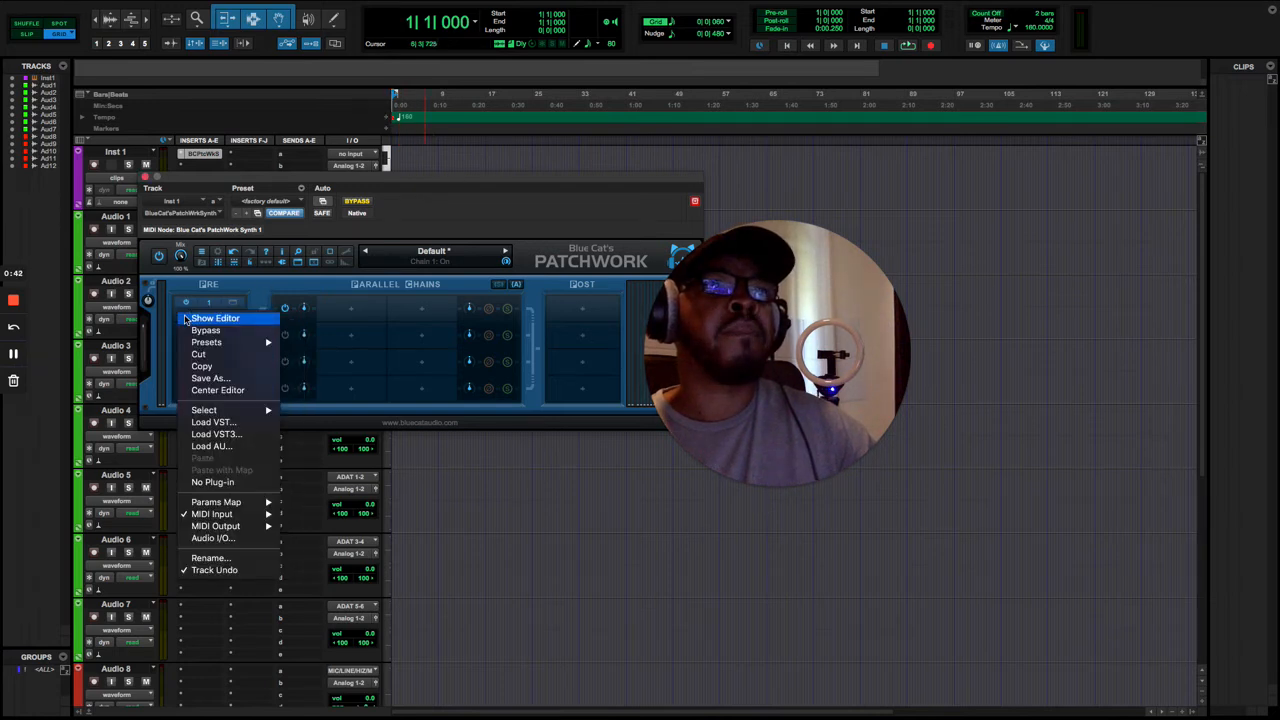
{"action": "left_click", "coordinate": [213, 319]}
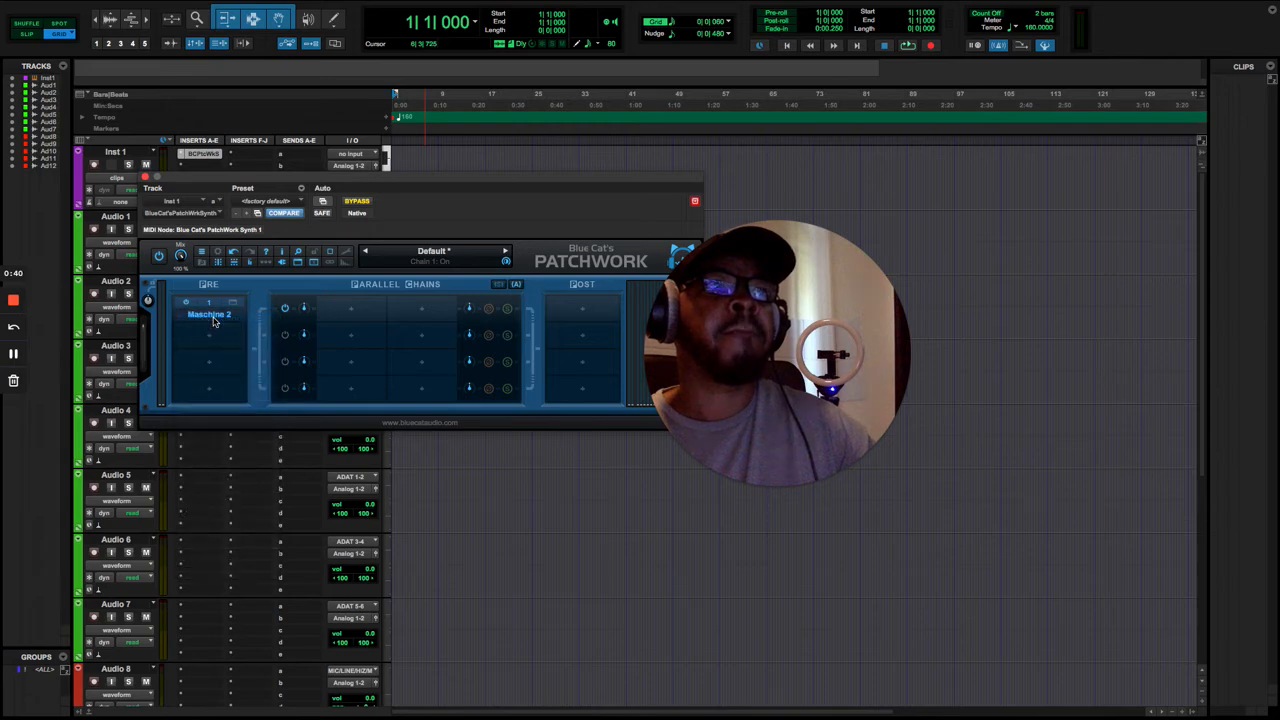
{"action": "left_click_drag", "start_coordinate": [502, 204], "coordinate": [511, 163]}
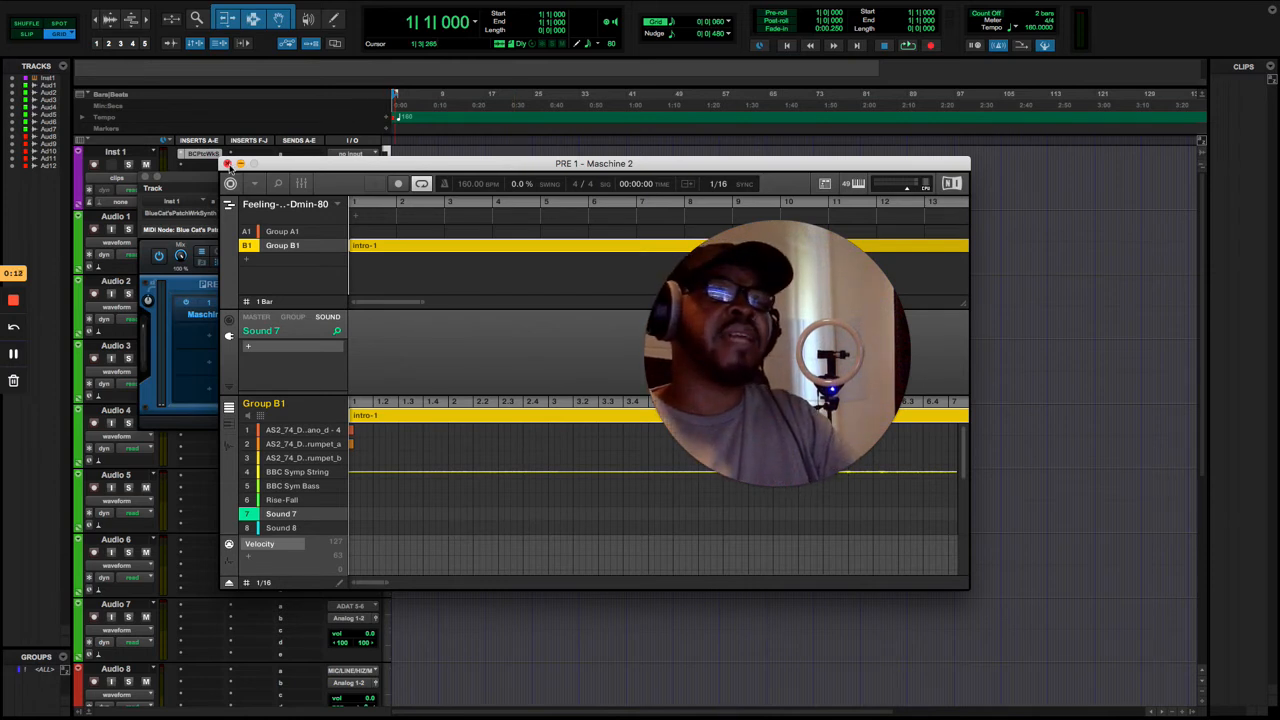
{"action": "left_click", "coordinate": [228, 165]}
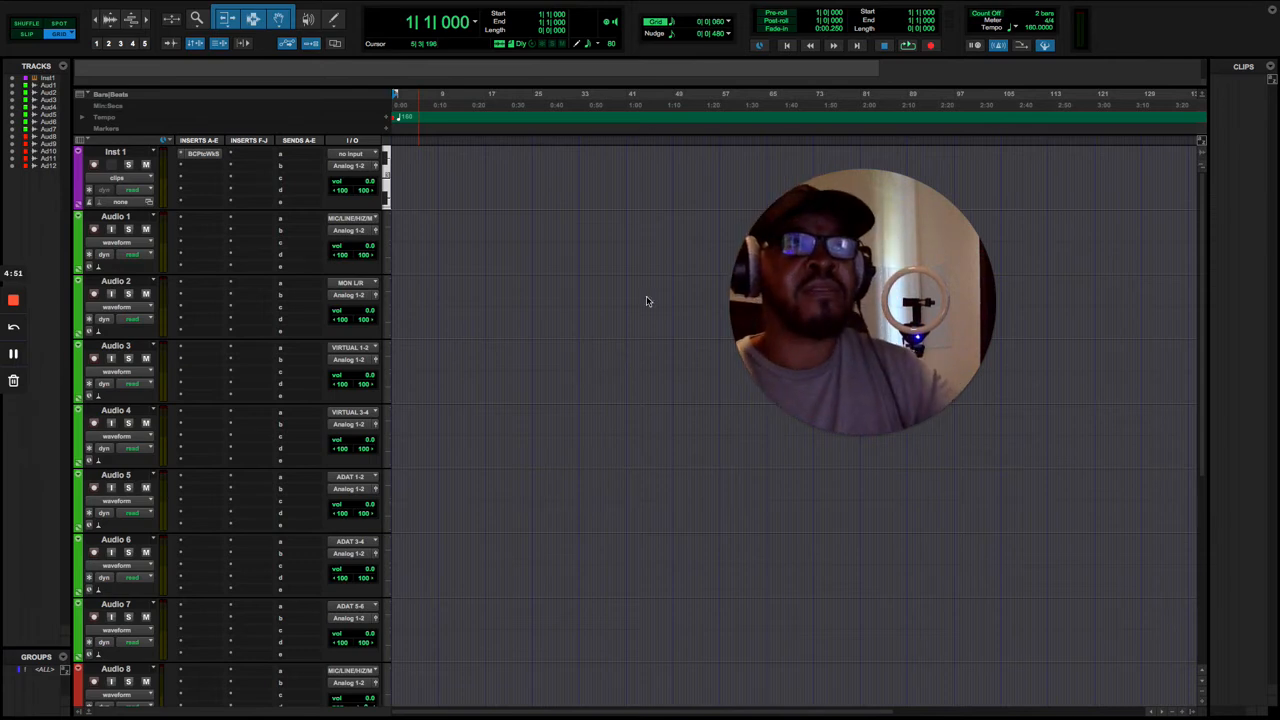
- Play the session from the start to hear Maschine 2 through Inst 1, then stop playback
{"action": "left_click", "coordinate": [907, 46]}
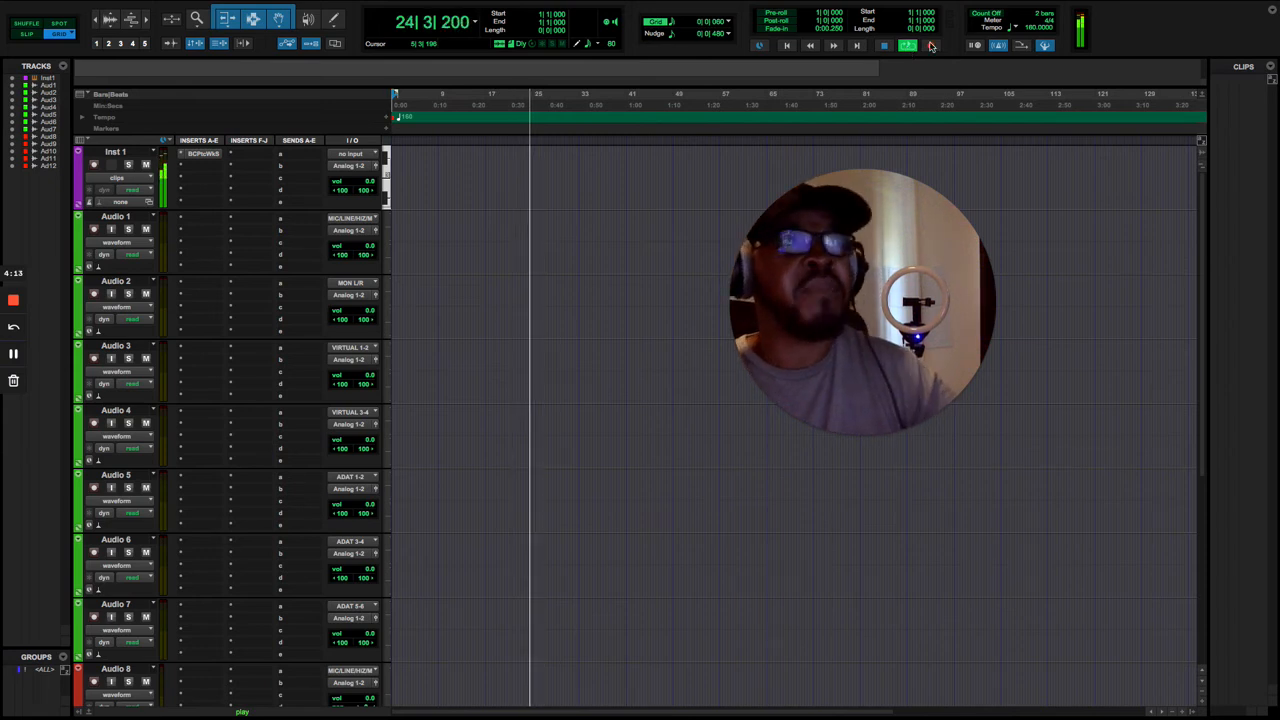
{"action": "left_click", "coordinate": [884, 47]}
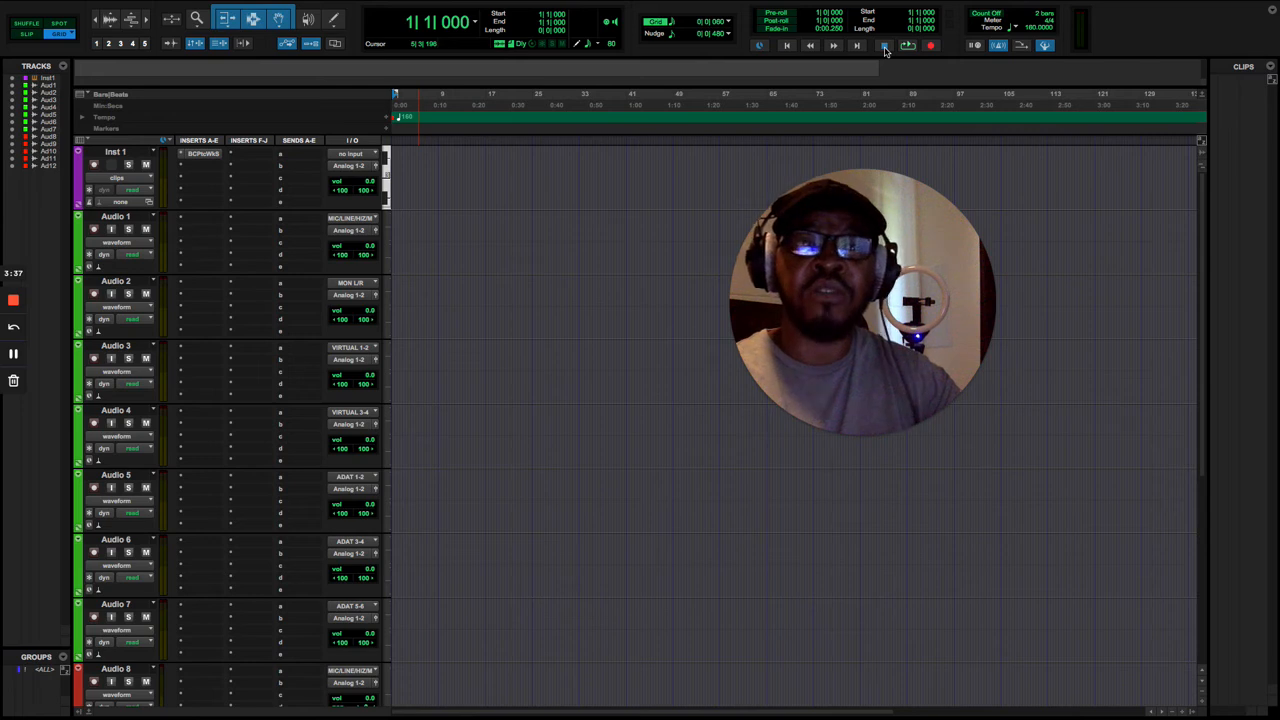
{"action": "left_click", "coordinate": [884, 47]}
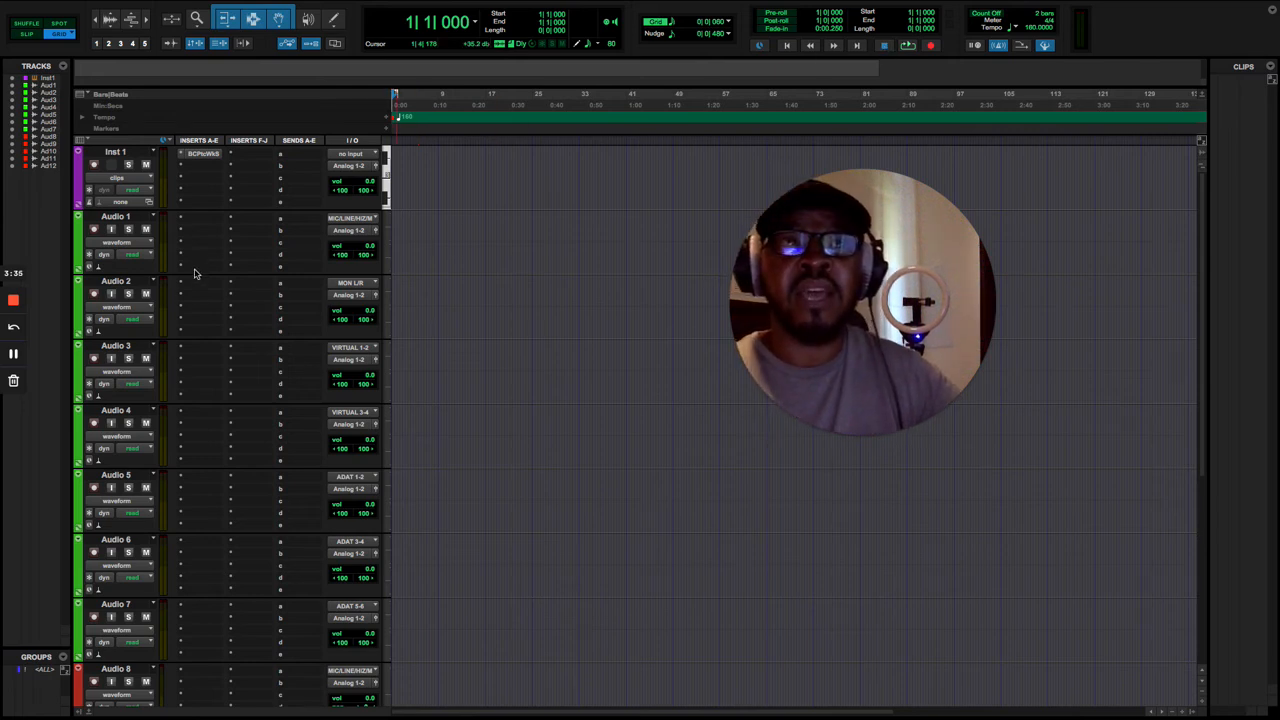